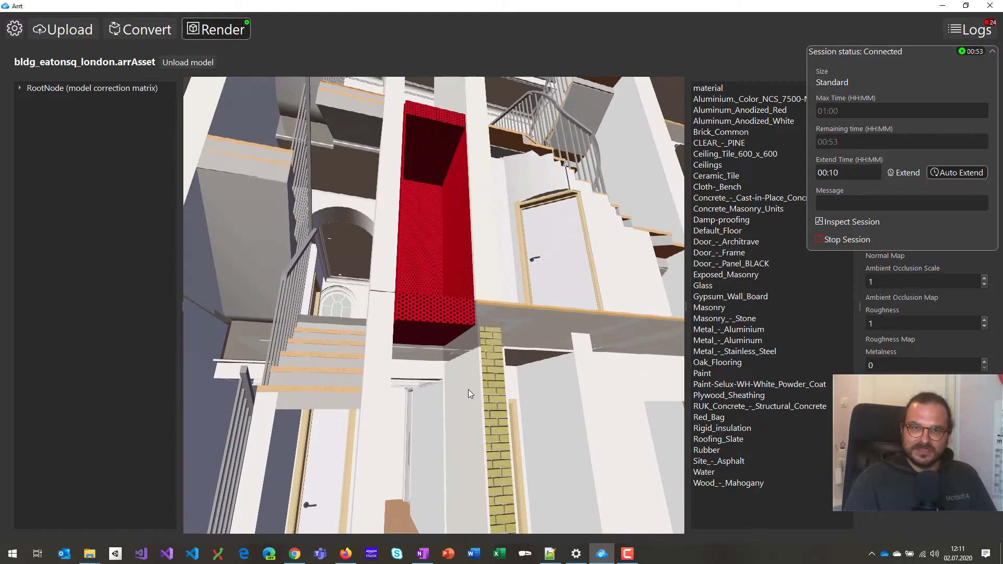
Fly through the building interior toward the stairs and upper floors, then switch to the GitHub repository.
key("d")
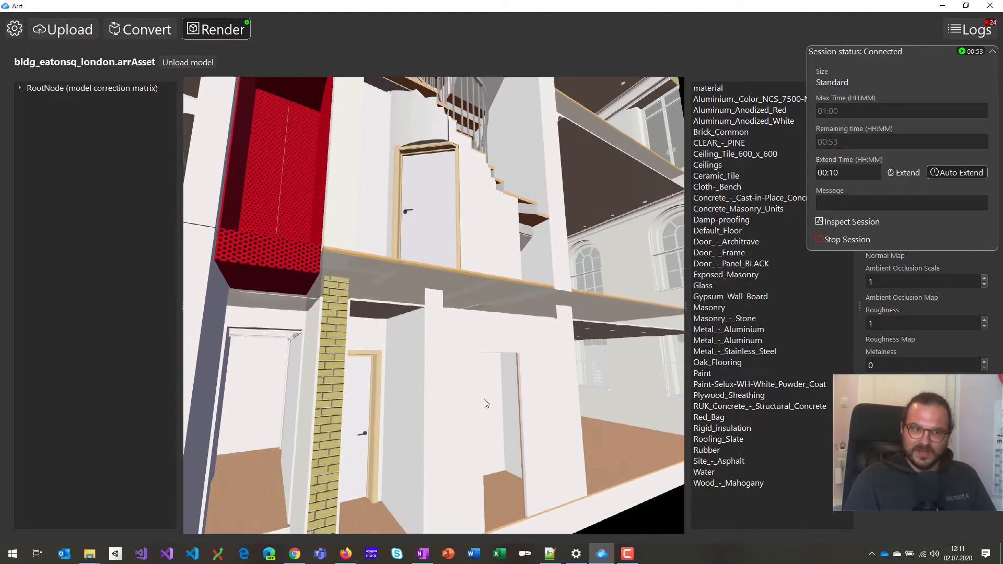
key("a")
key("a")
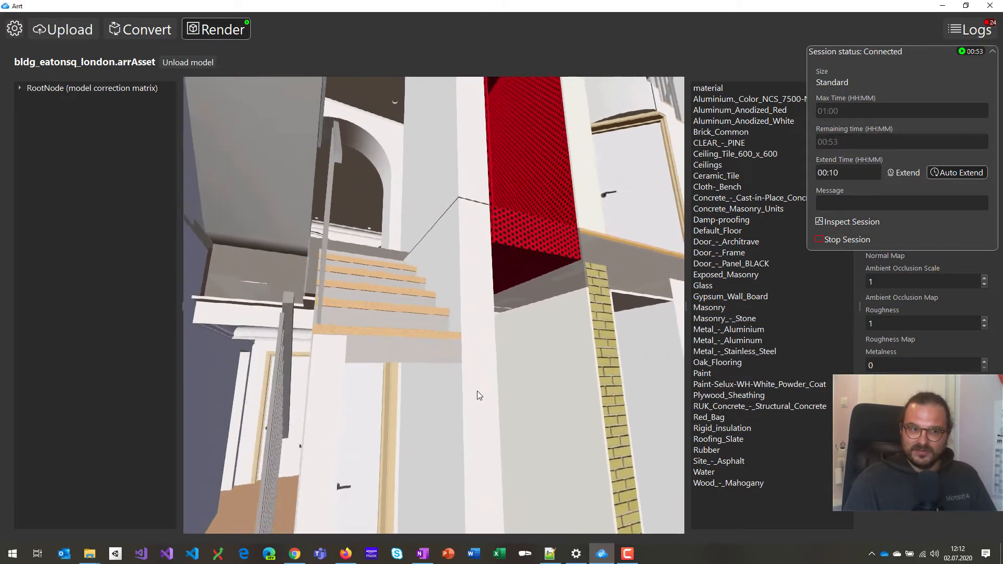
key("d")
key("d")
key("d")
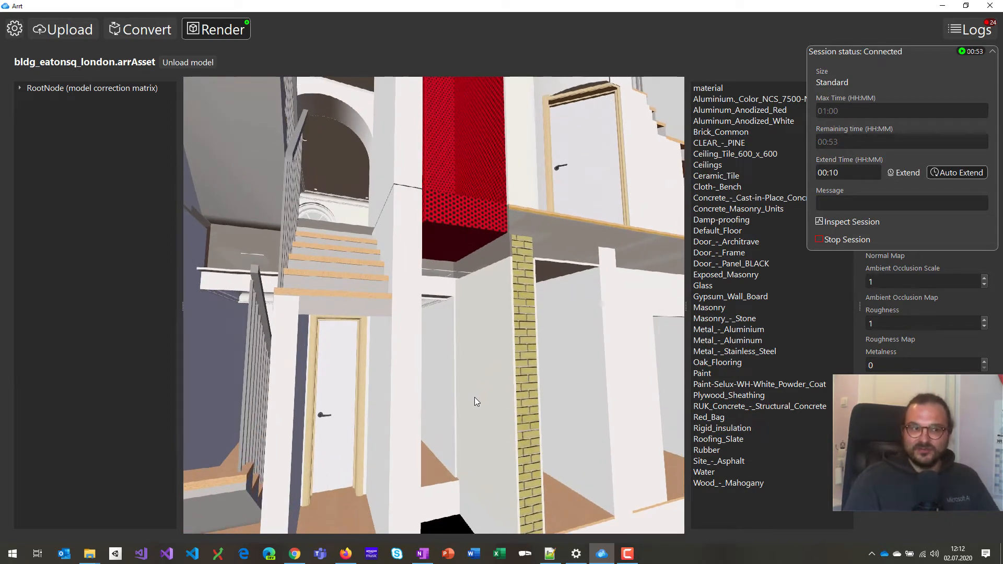
left_click_drag(483, 397, 510, 388)
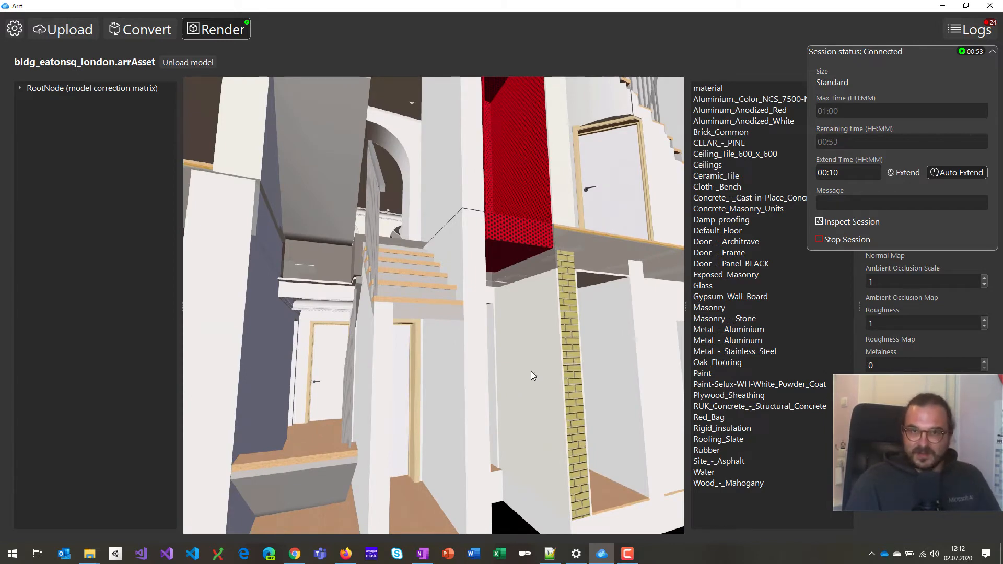
left_click_drag(531, 372, 531, 348)
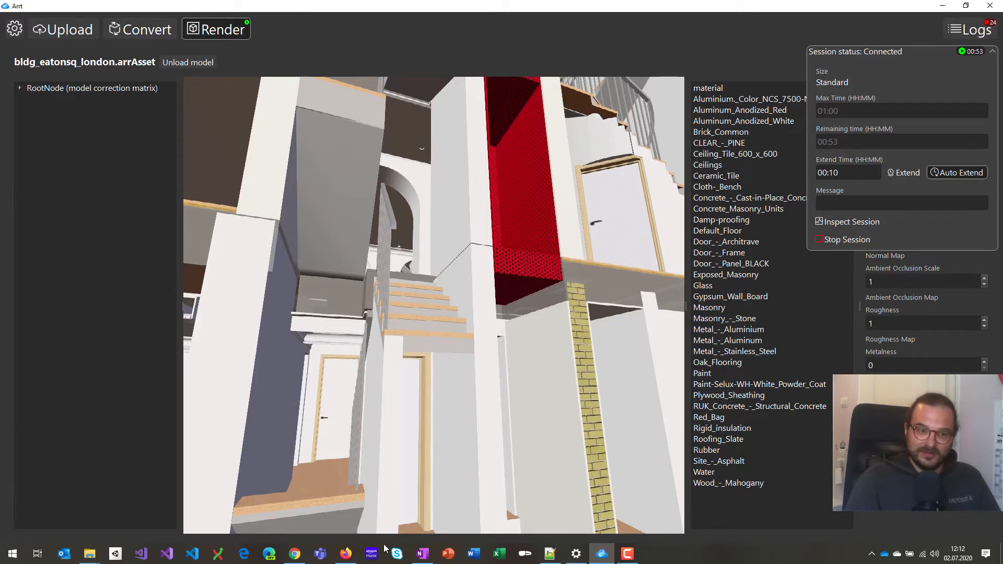
left_click(346, 554)
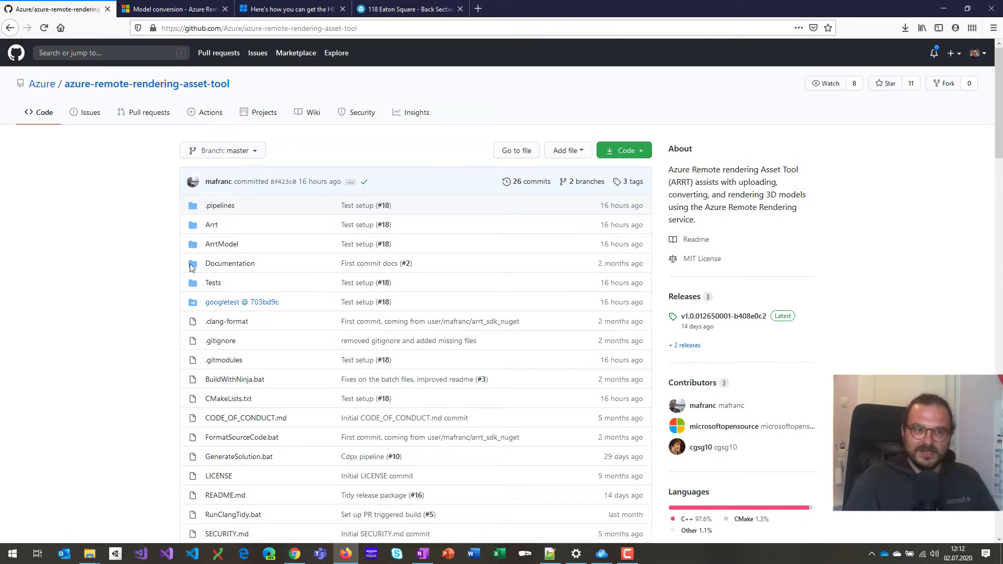
Scroll the README down and check the releases page offering ARRT.zip.
scroll(130, 411, "down", 10)
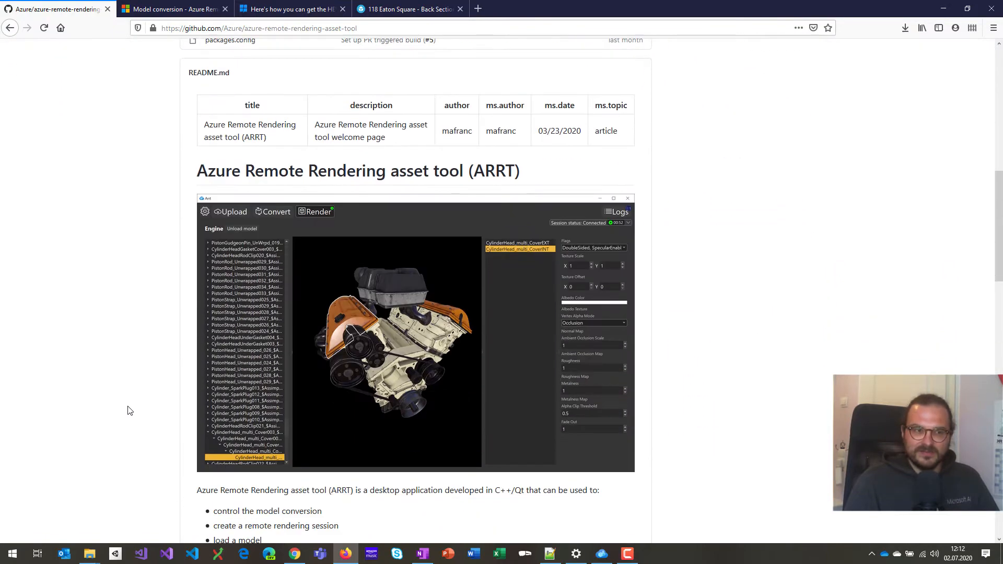
scroll(130, 411, "down", 8)
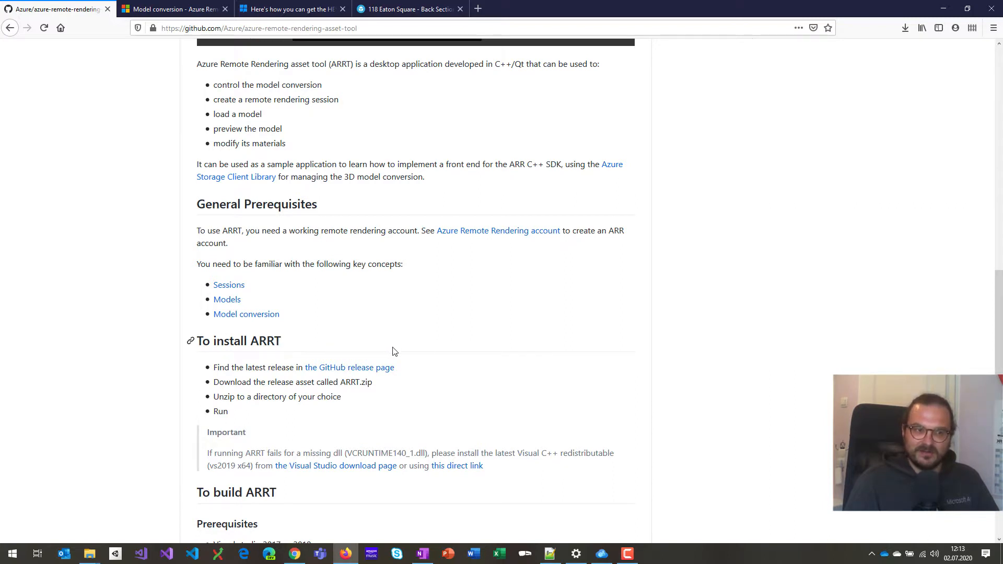
scroll(375, 359, "down", 1)
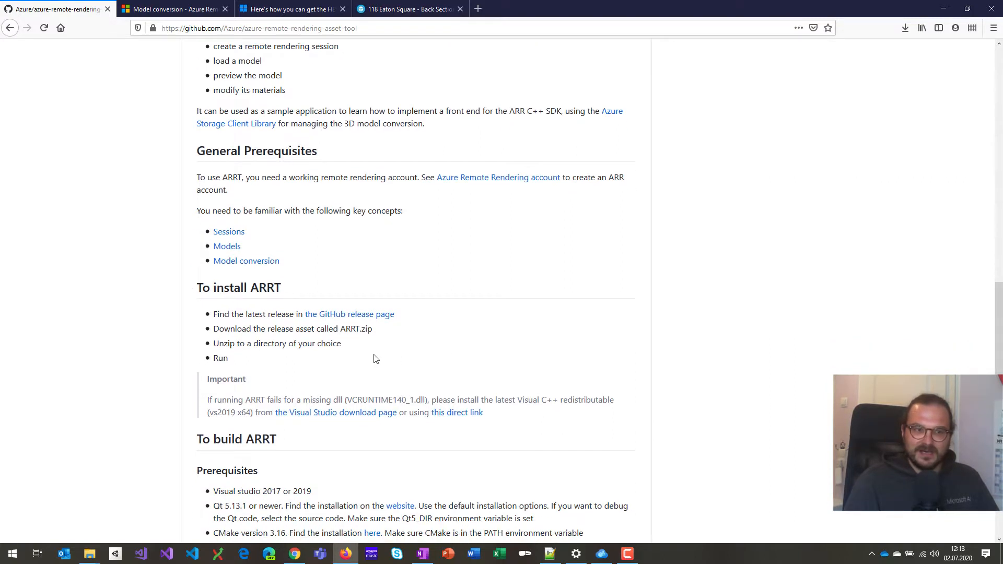
left_click(354, 316)
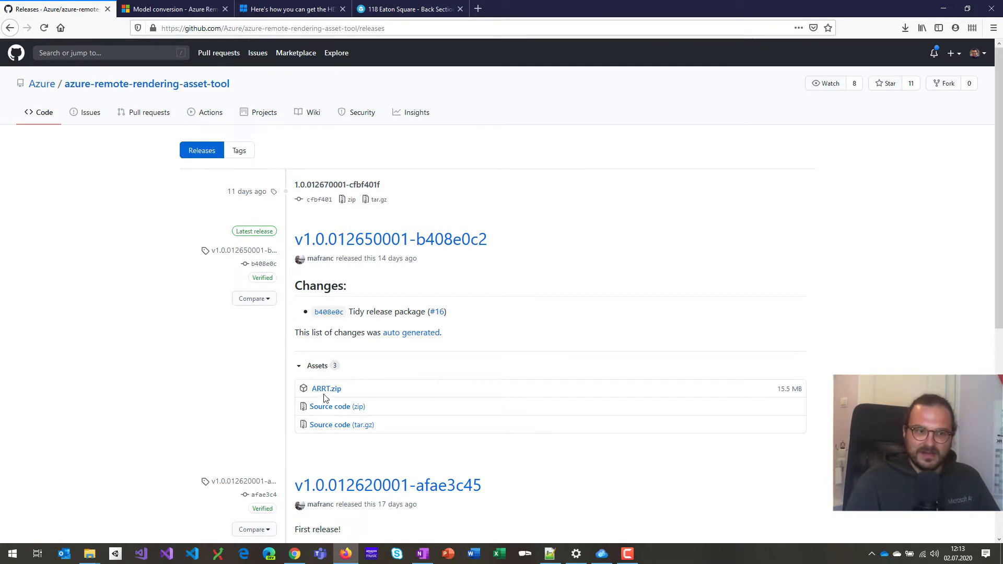
key("alt+Left")
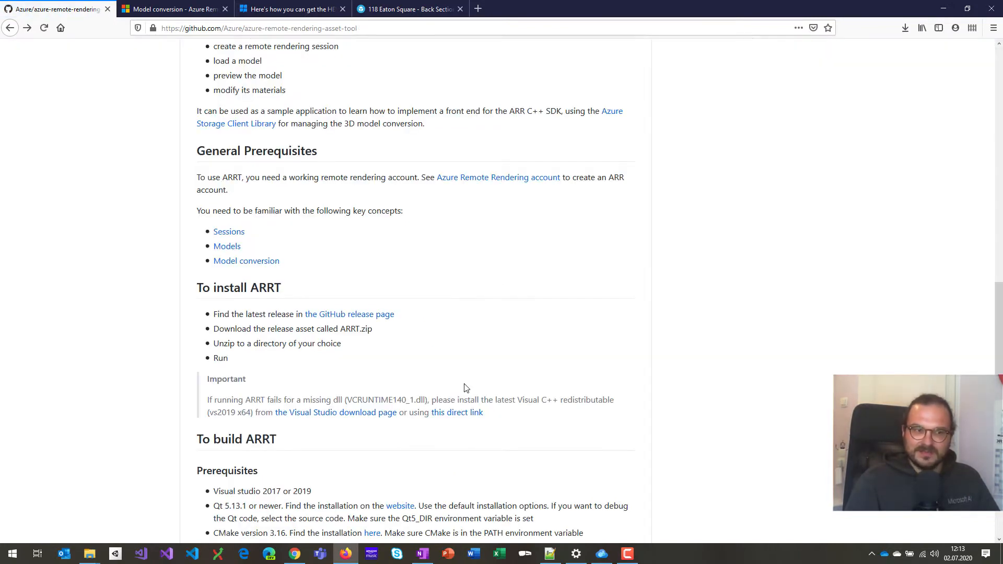
Bring the README's install instructions back into view after a brief look at ARRT.
scroll(466, 388, "down", 1)
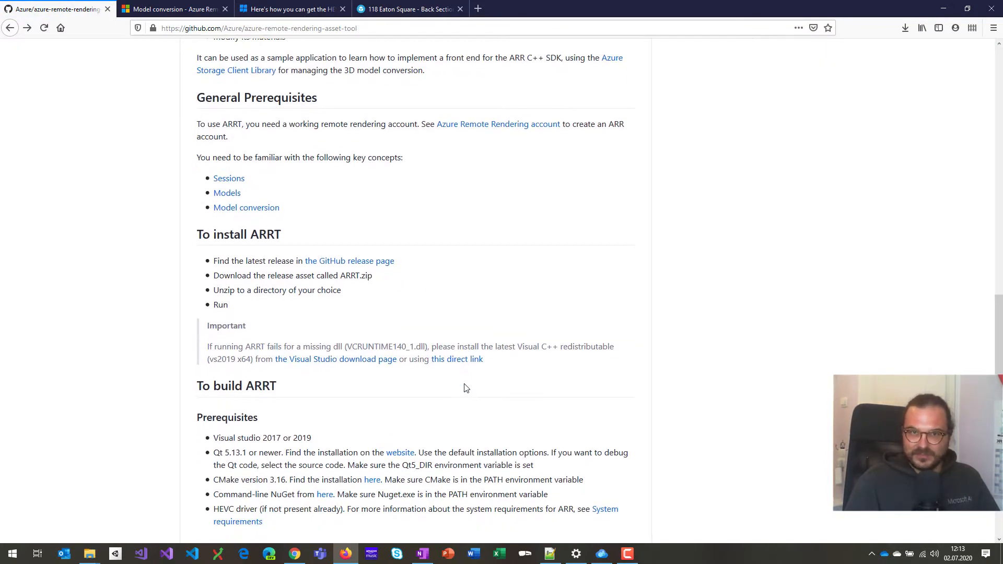
scroll(466, 388, "up", 1)
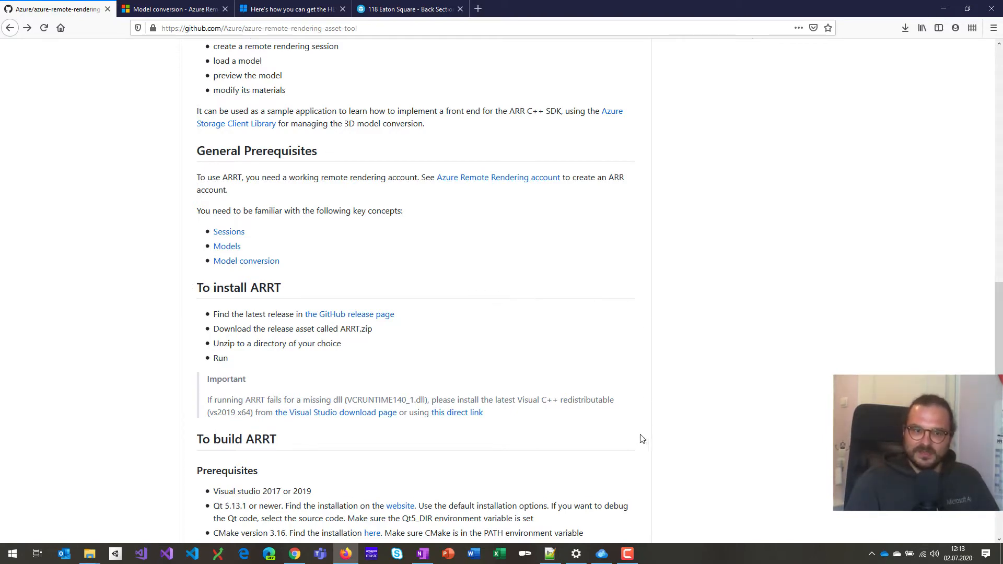
left_click(602, 554)
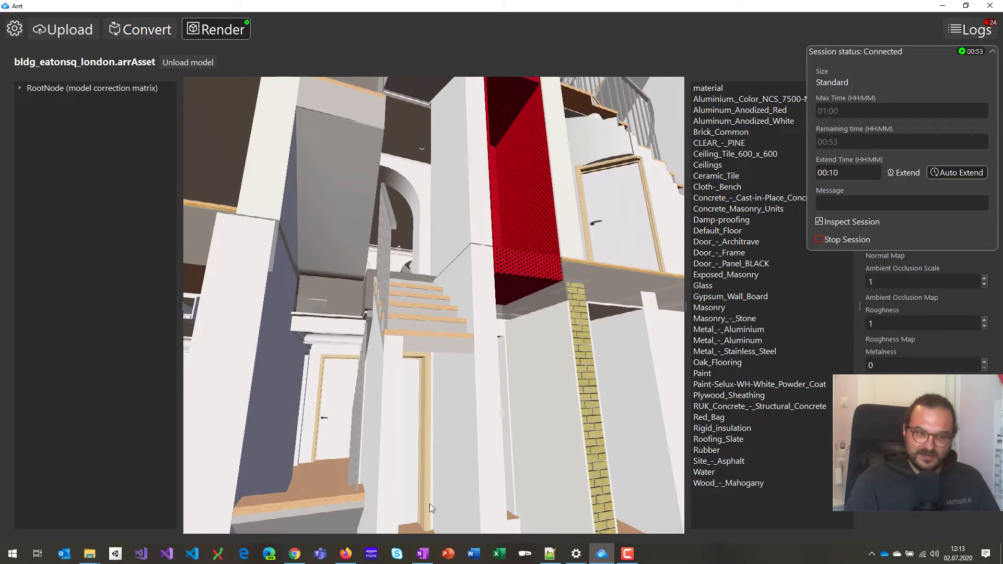
left_click(346, 555)
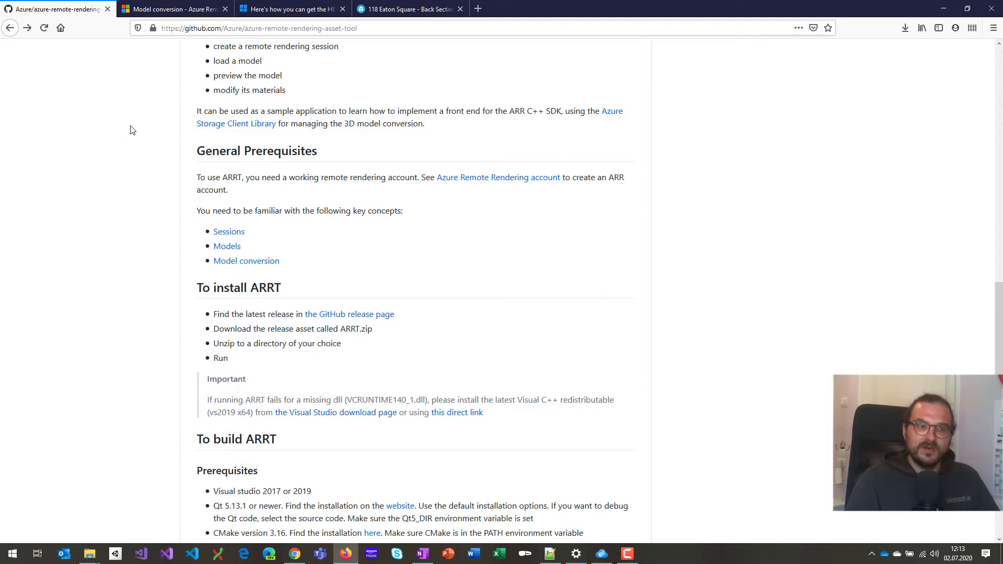
View the MSPoweruser article on the free HEVC codec, then return to the ARRT render.
left_click(280, 8)
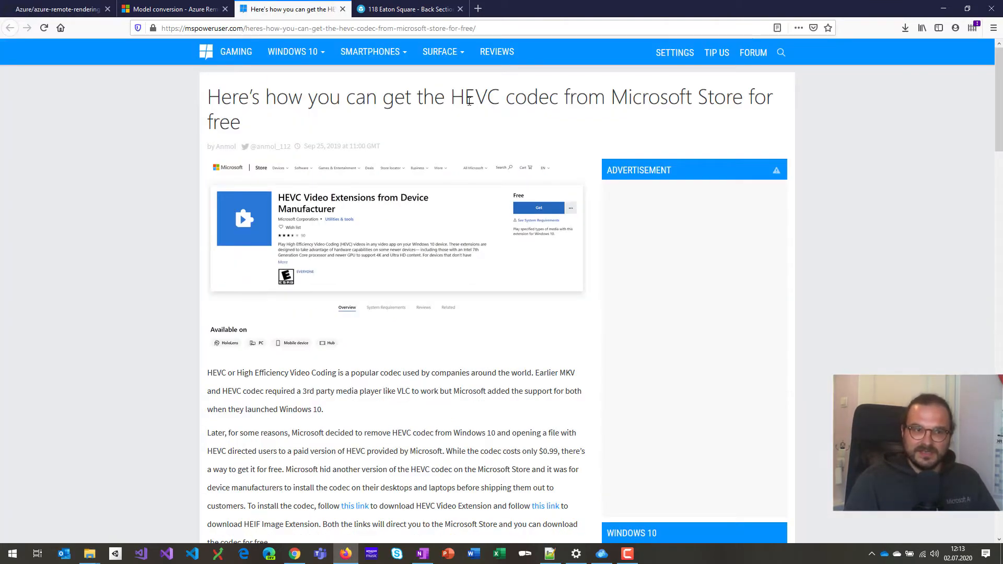
left_click_drag(464, 95, 501, 97)
left_click(461, 93)
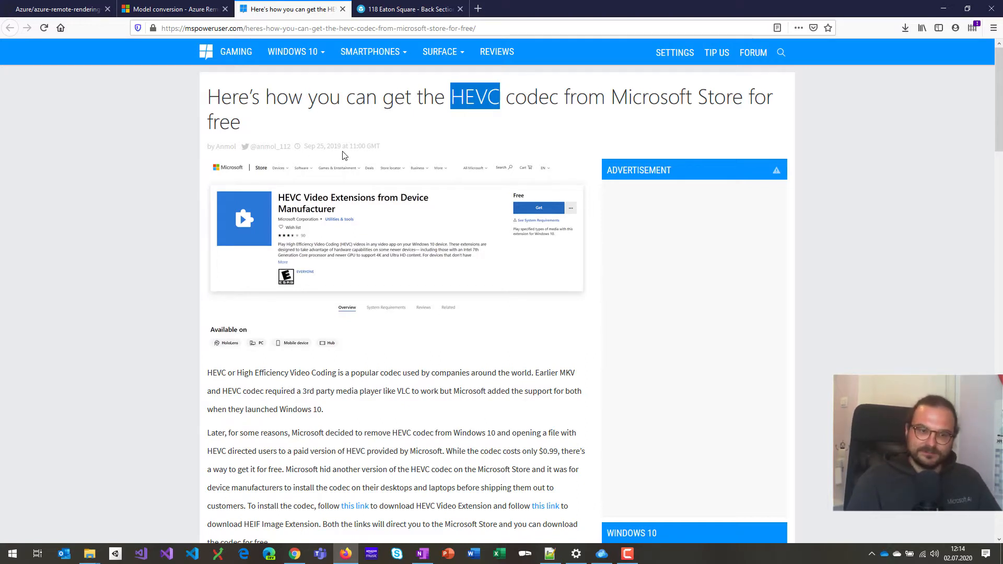
left_click(602, 558)
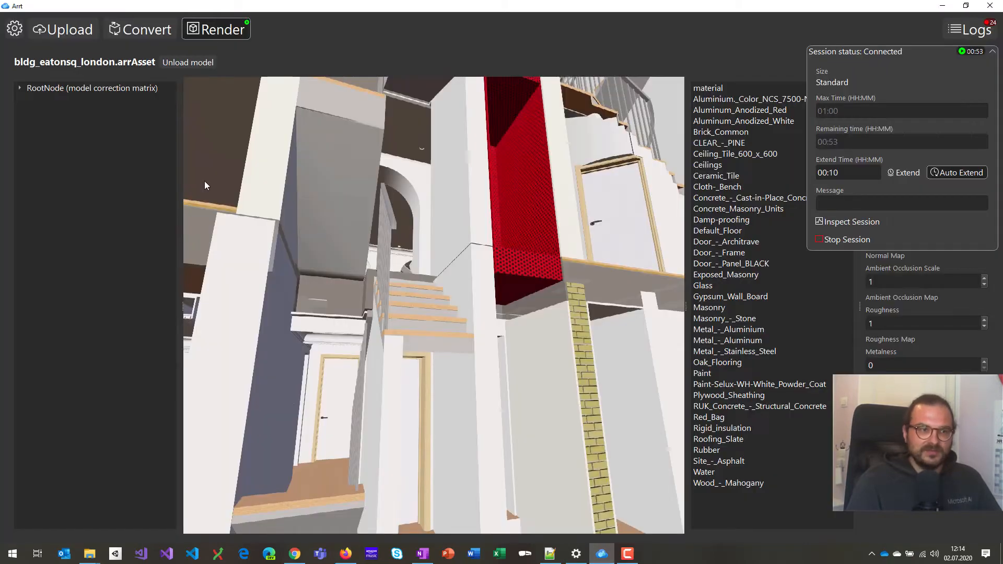
Show ARRT's account and video settings with the rendering region kept at westeurope.
left_click(15, 29)
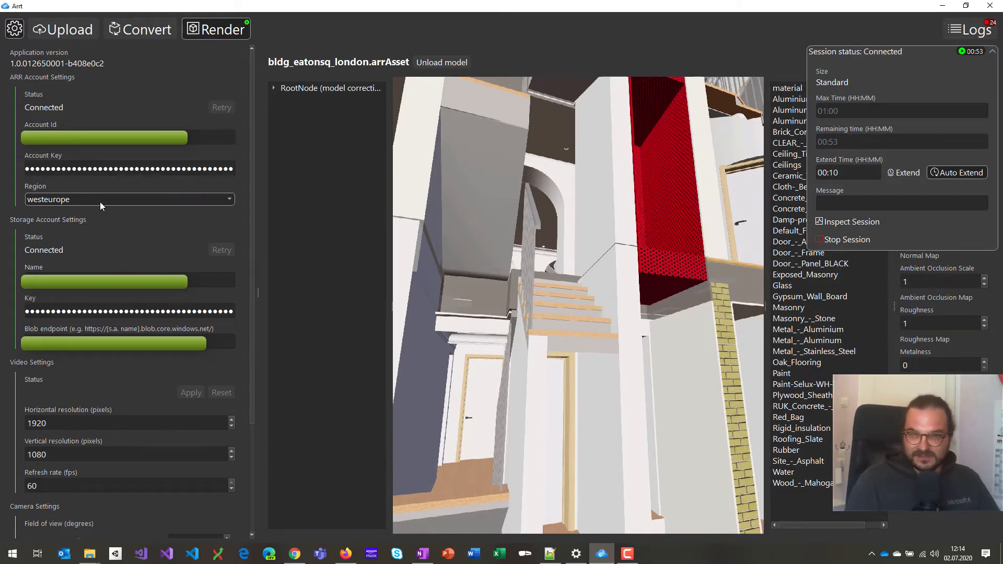
left_click(99, 202)
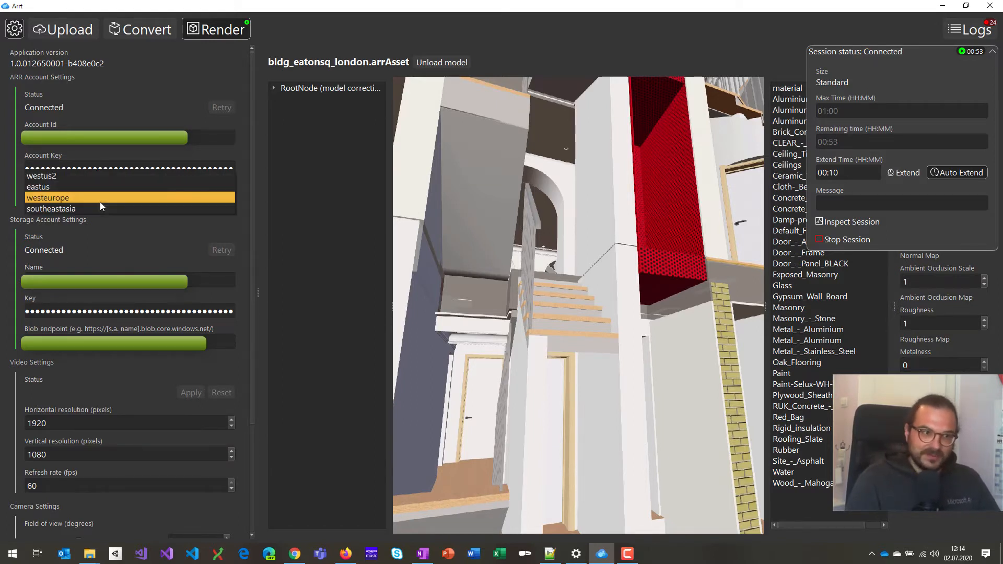
left_click(131, 198)
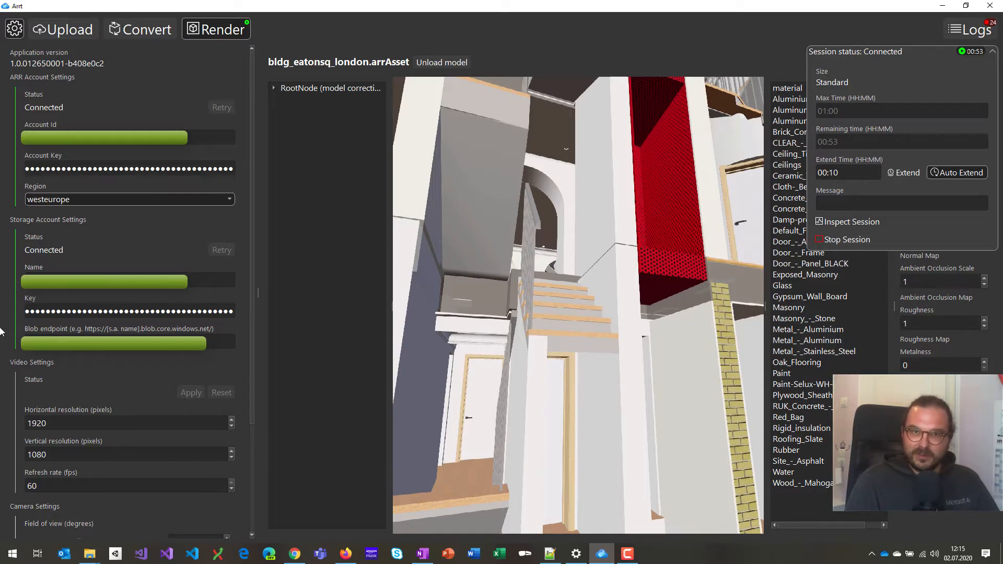
left_click(353, 557)
Open the ARRT User Documentation from the GitHub README.
left_click(70, 5)
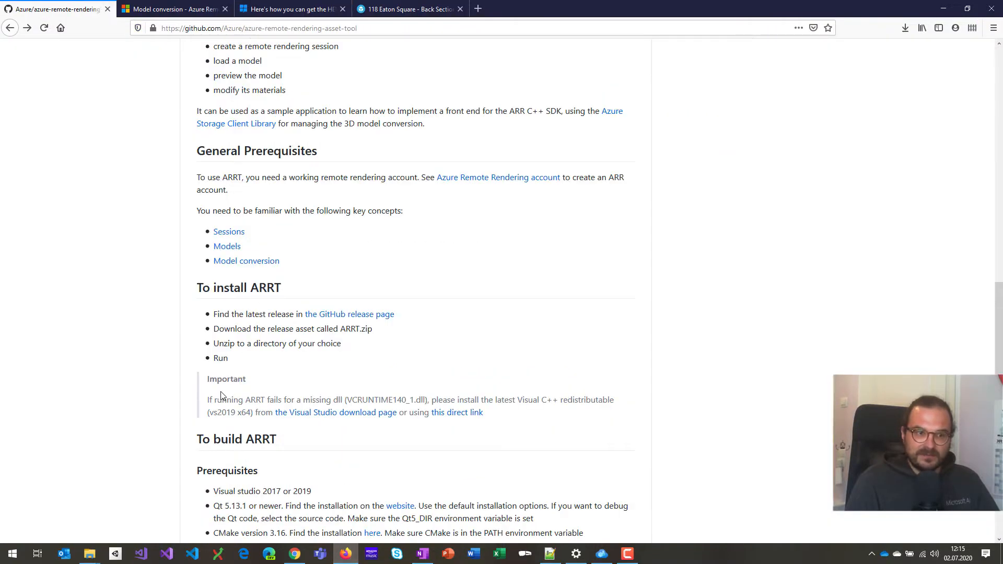
scroll(218, 396, "down", 10)
scroll(218, 396, "down", 2)
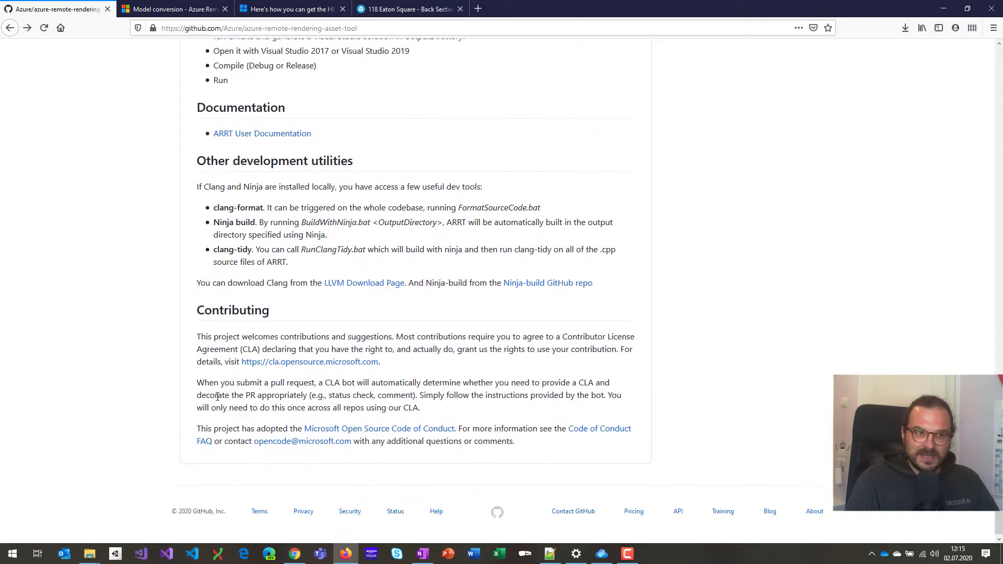
scroll(218, 396, "up", 1)
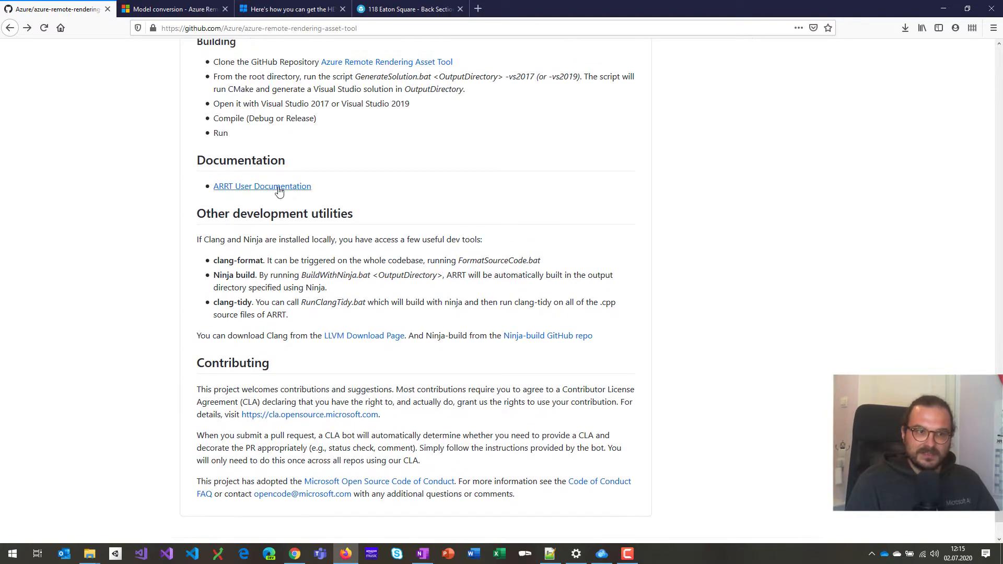
left_click(279, 187)
Read the paragraph on finding the storage account credentials, then return to ARRT.
scroll(301, 365, "down", 9)
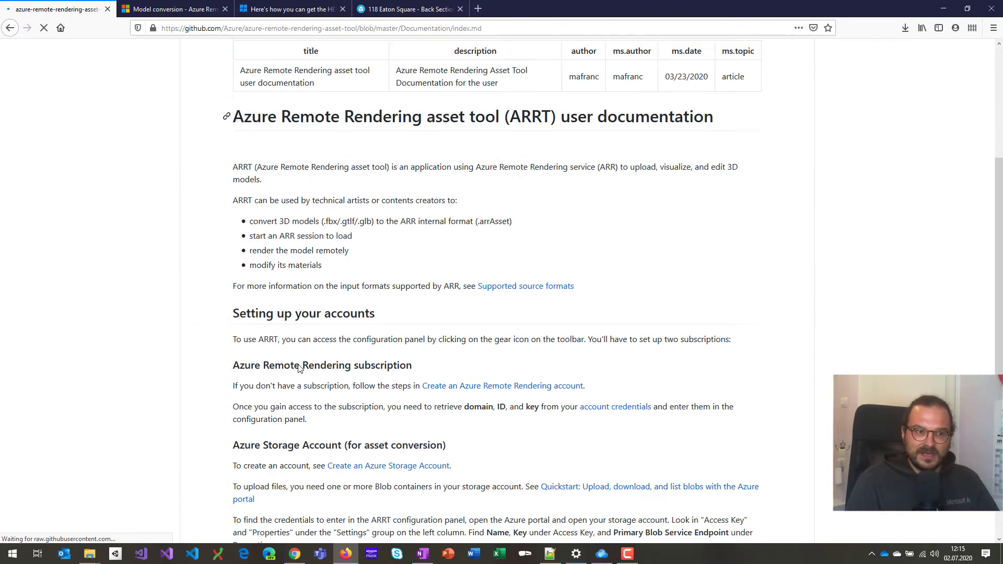
scroll(299, 364, "up", 1)
left_click_drag(219, 349, 626, 382)
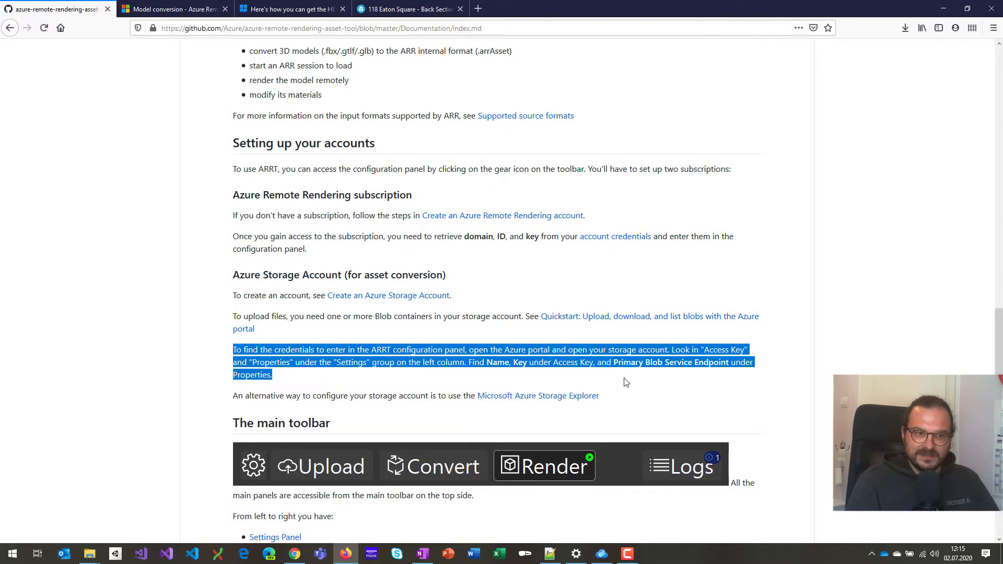
left_click(559, 375)
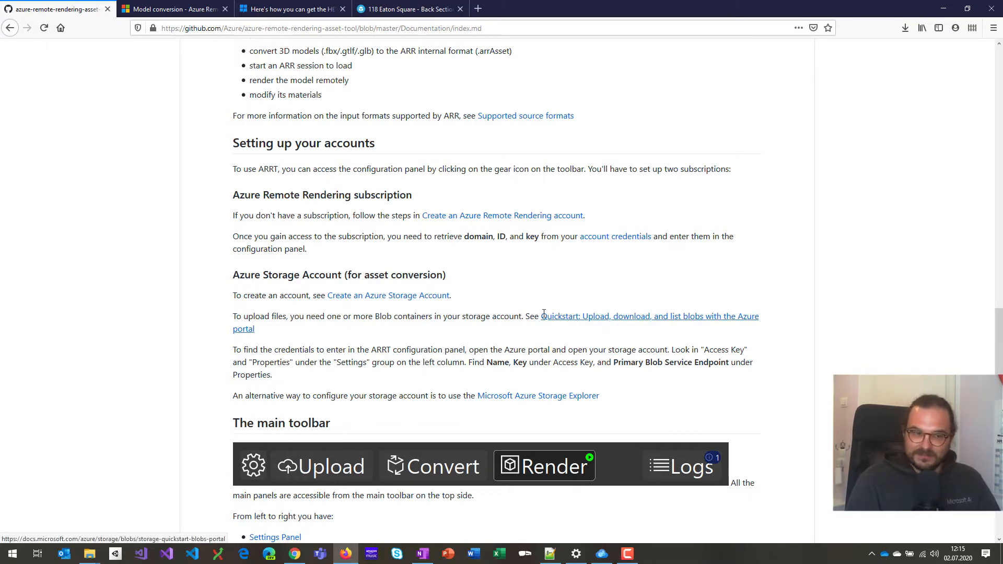
left_click(605, 559)
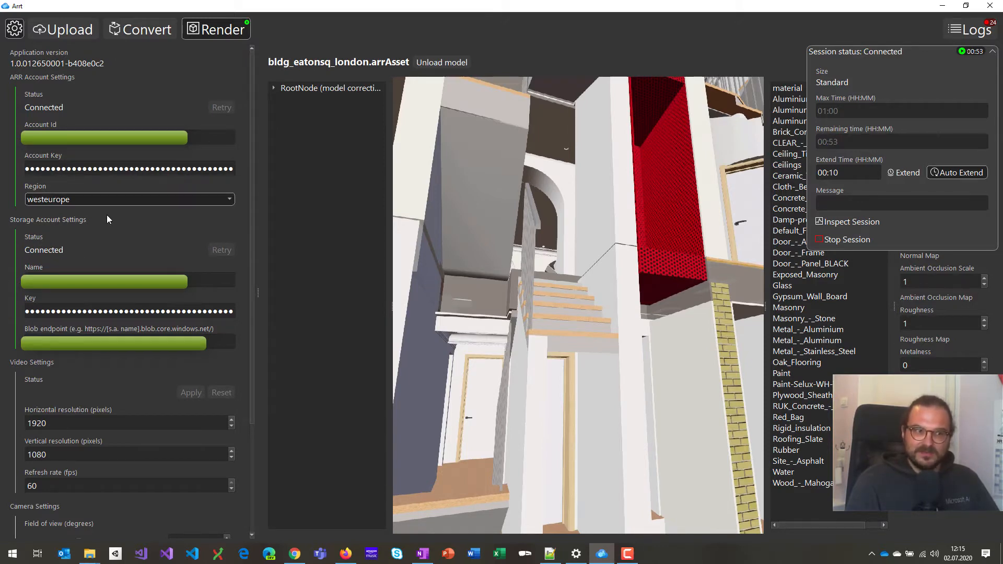
Show the arrinput blob container's files in the upload view, then go back to the documentation.
mouse_move(106, 218)
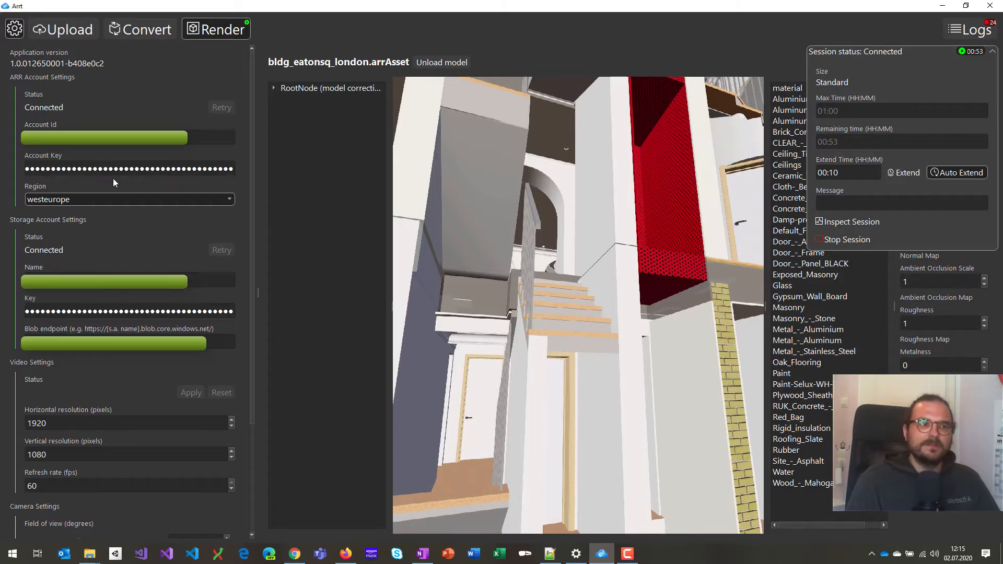
left_click(59, 32)
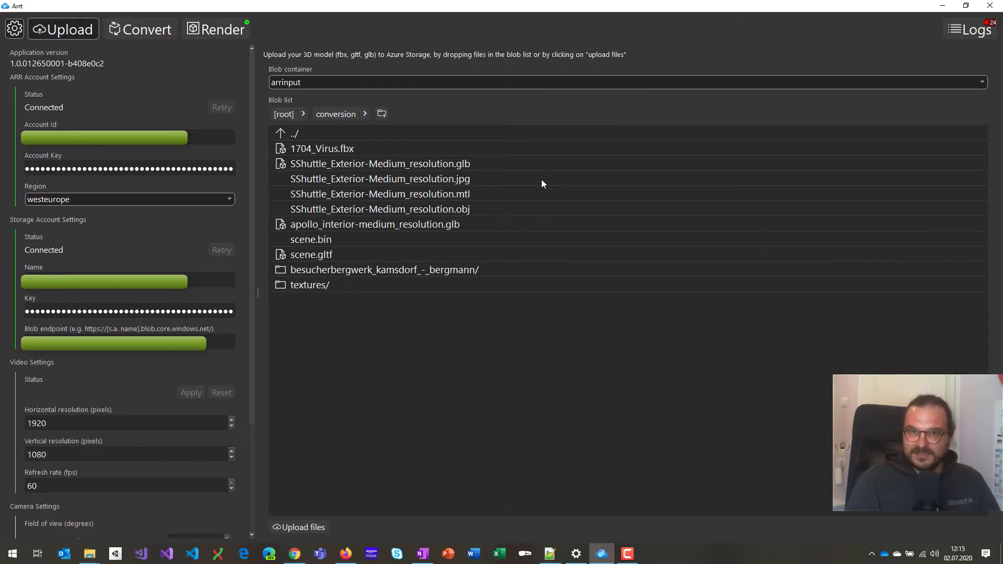
left_click(346, 554)
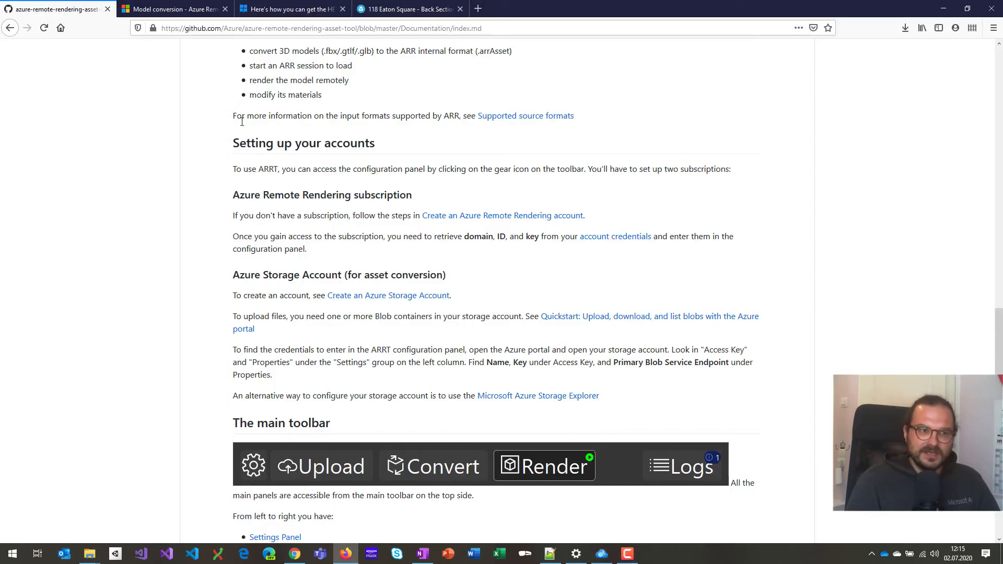
left_click(172, 9)
left_click_drag(302, 306, 430, 341)
left_click(421, 342)
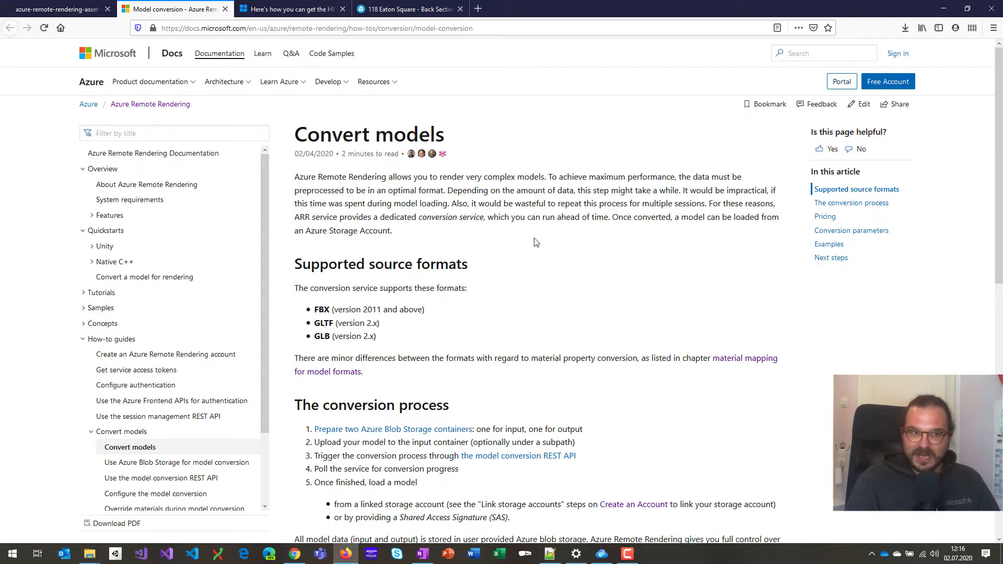
left_click(410, 5)
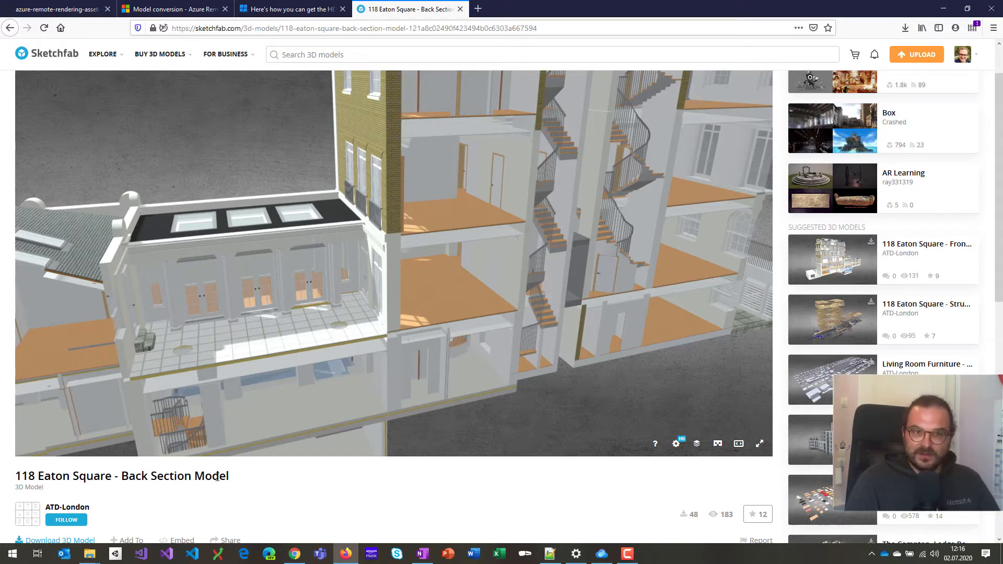
mouse_move(472, 250)
left_mouse_down()
mouse_move(445, 237)
mouse_move(475, 254)
left_mouse_up()
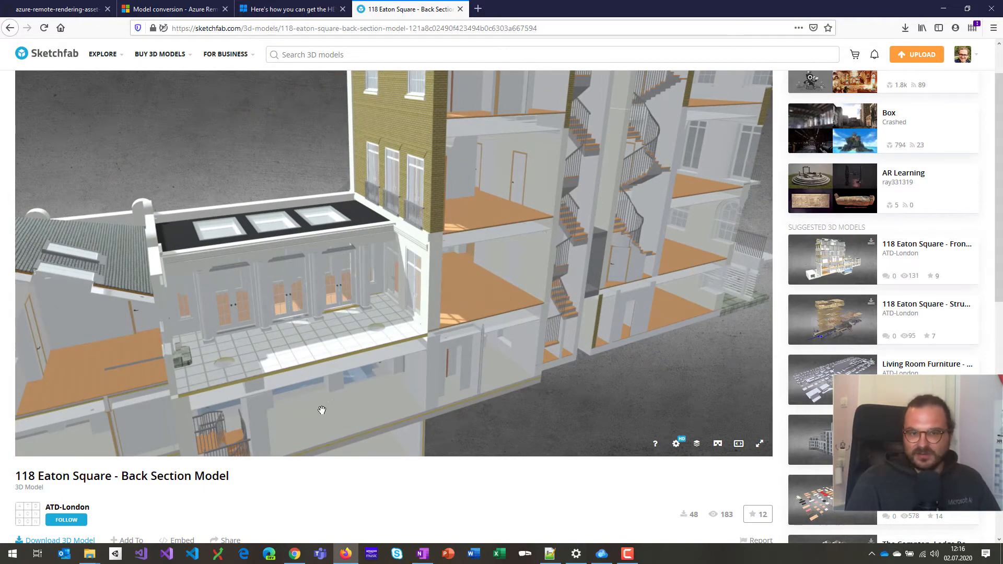
scroll(179, 490, "down", 2)
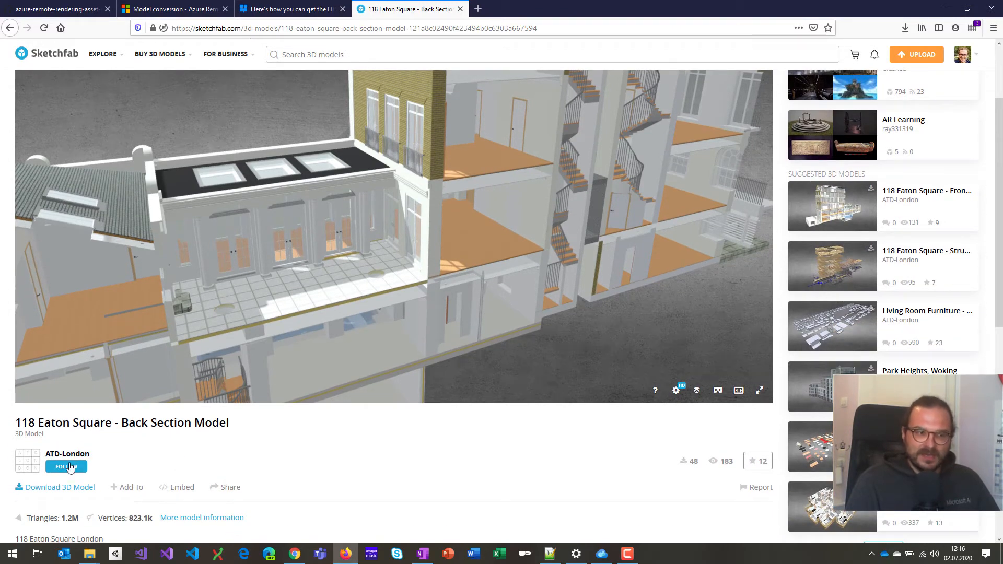
left_click(65, 489)
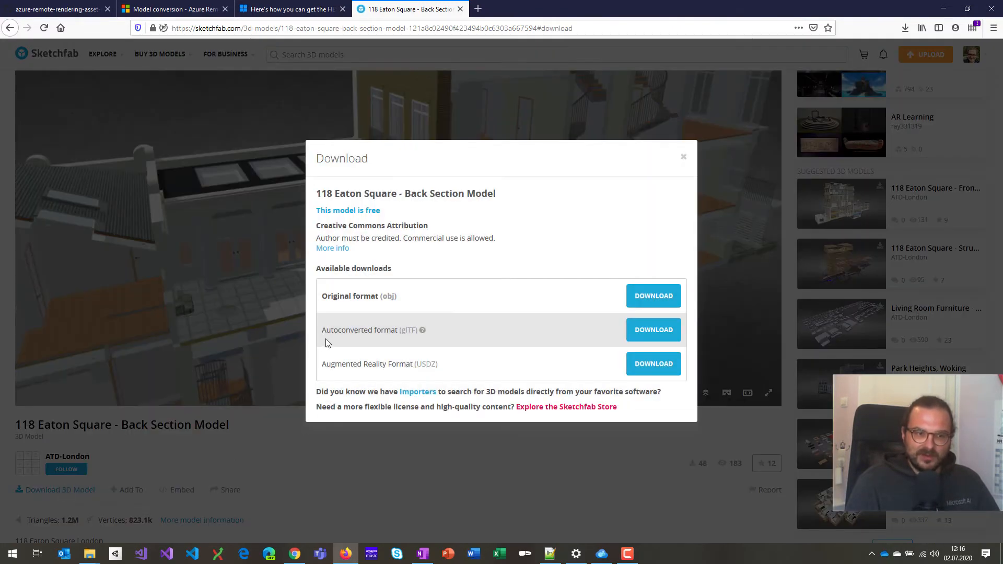
left_click_drag(401, 330, 418, 333)
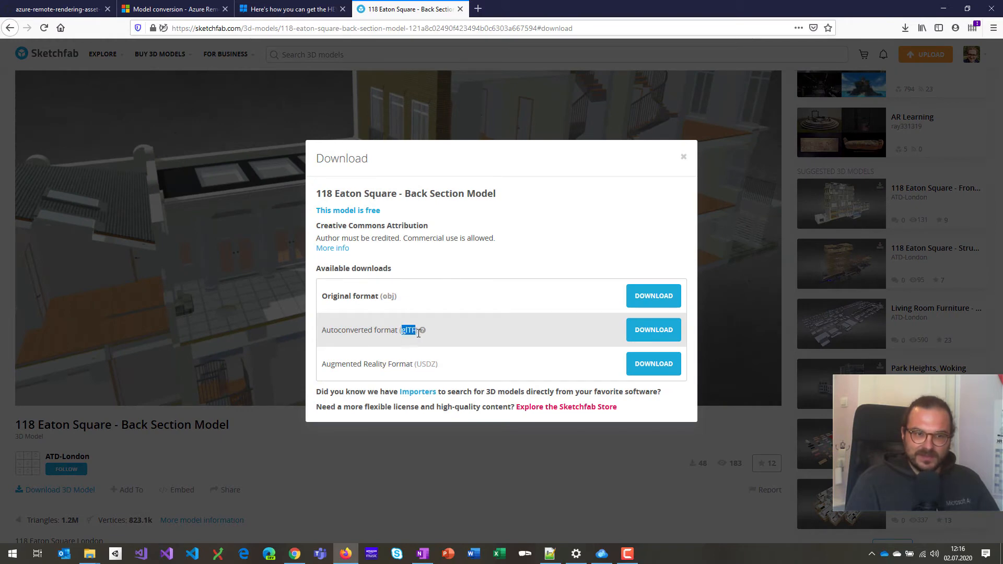
left_click(431, 327)
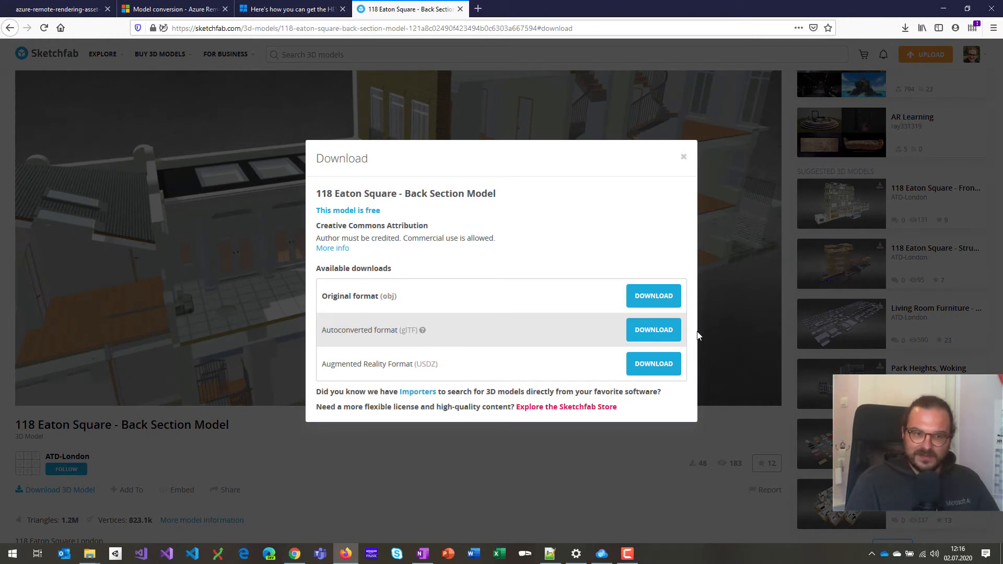
left_click(684, 159)
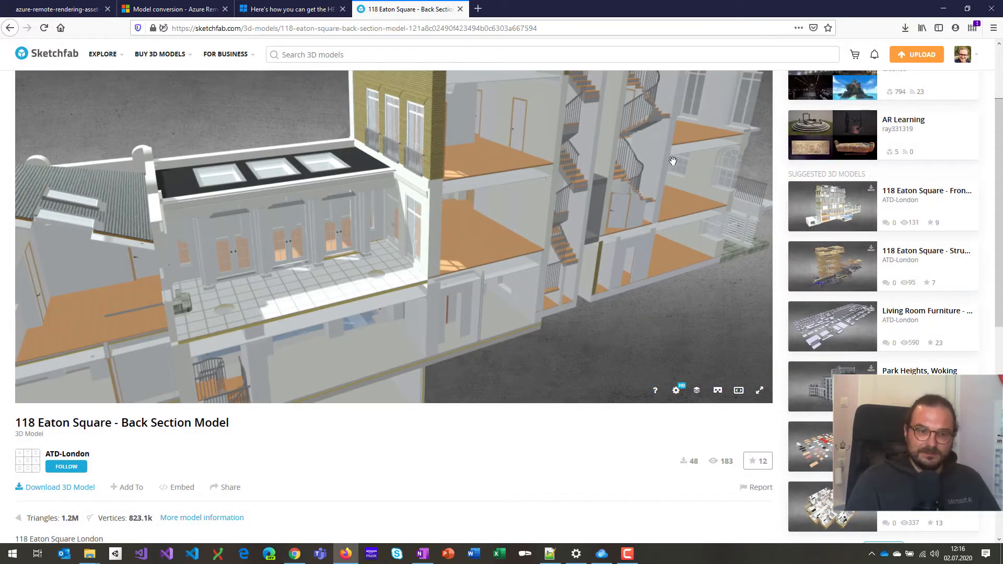
left_click(602, 553)
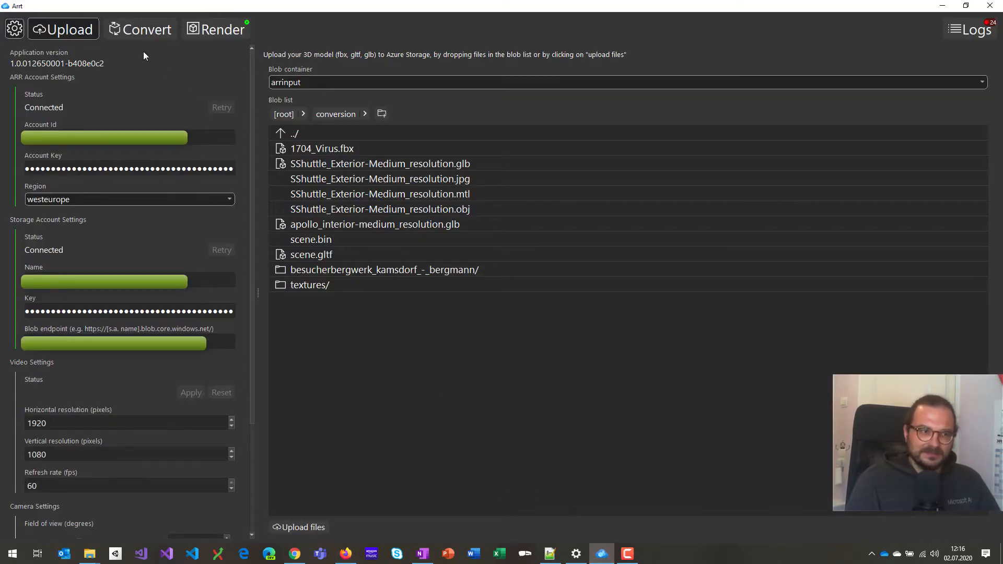
Hide settings, switch the container to arroutput and back to arrinput, and open conversion/.
left_click(14, 30)
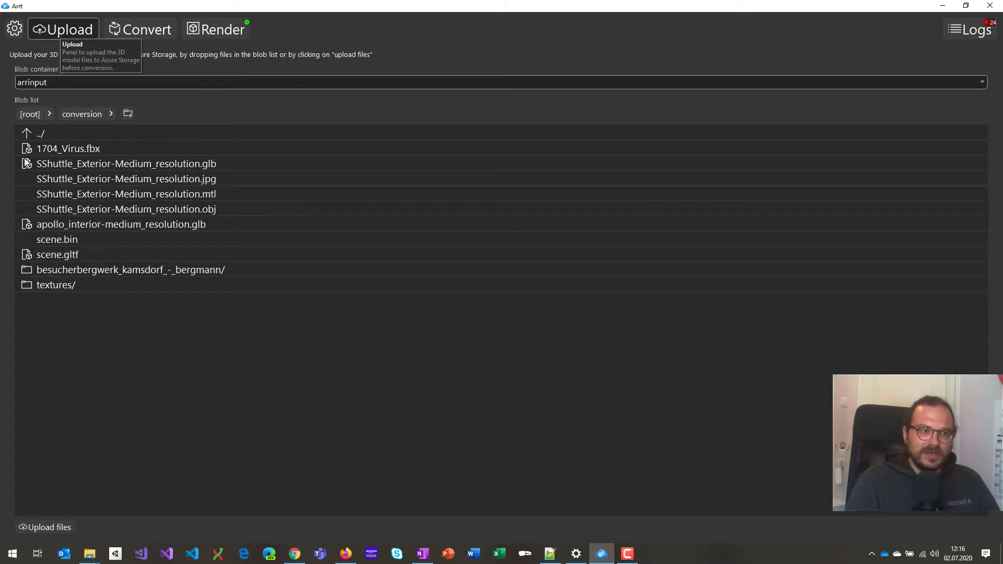
left_click(123, 84)
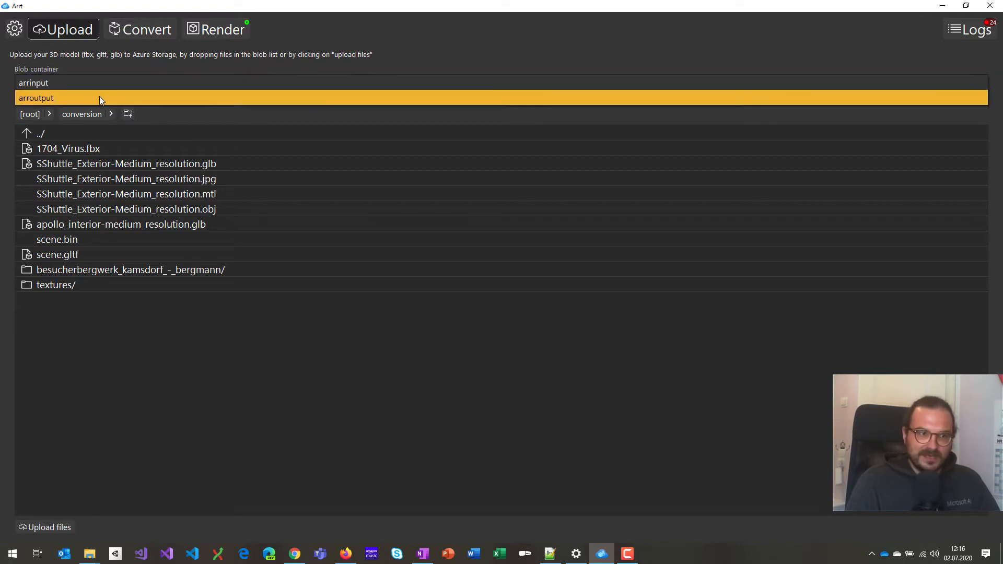
left_click(99, 96)
left_click(98, 79)
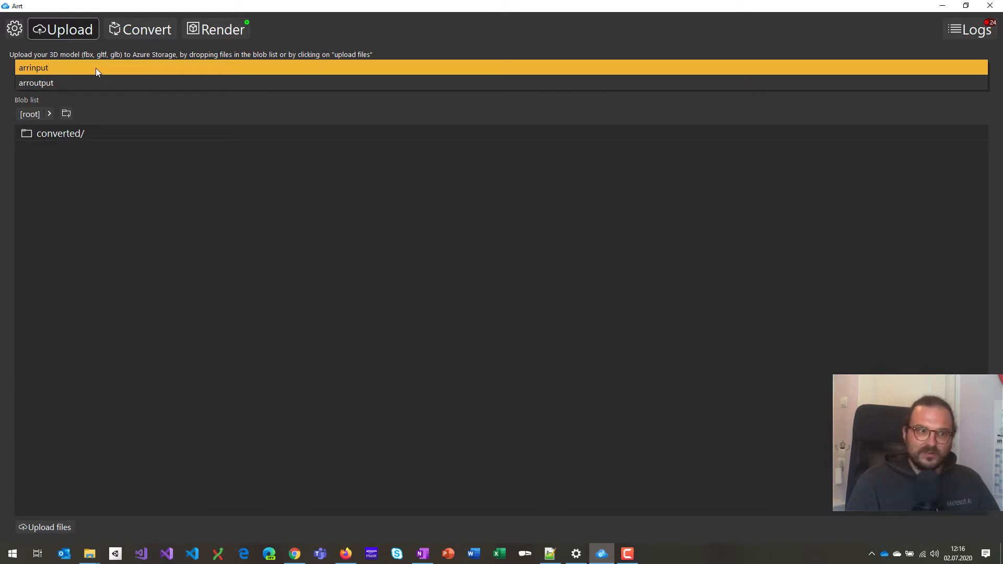
left_click(96, 68)
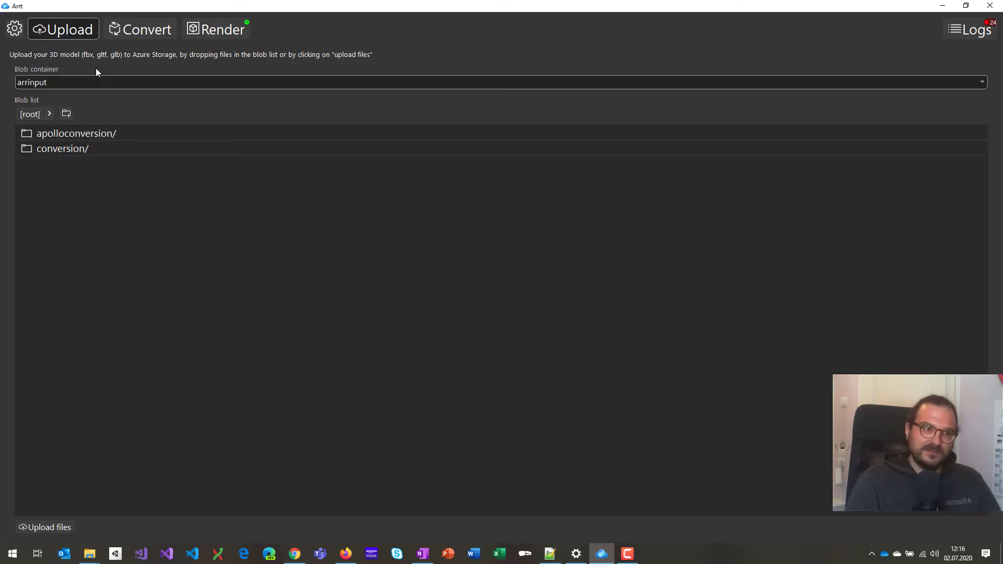
double_click(60, 149)
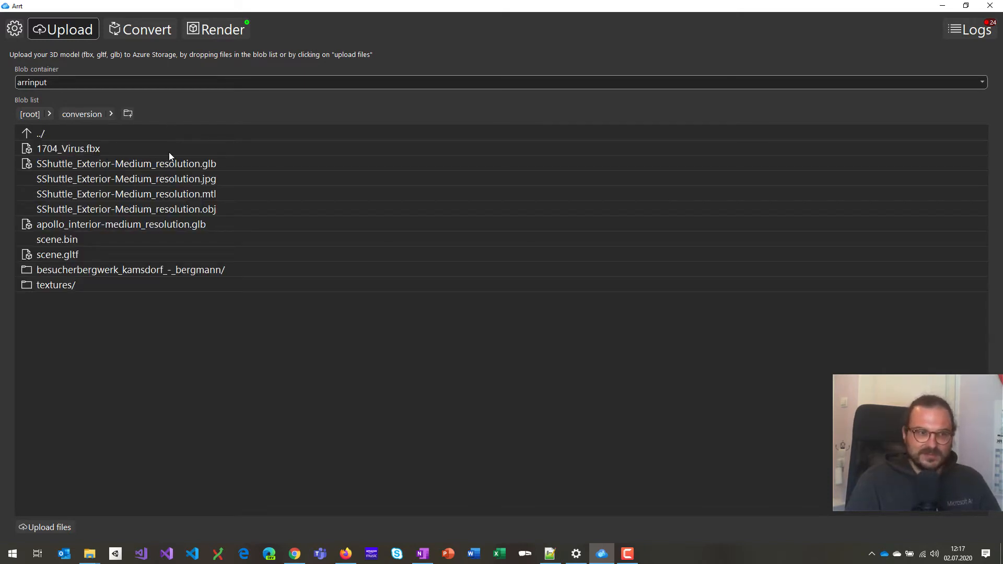
left_click(52, 530)
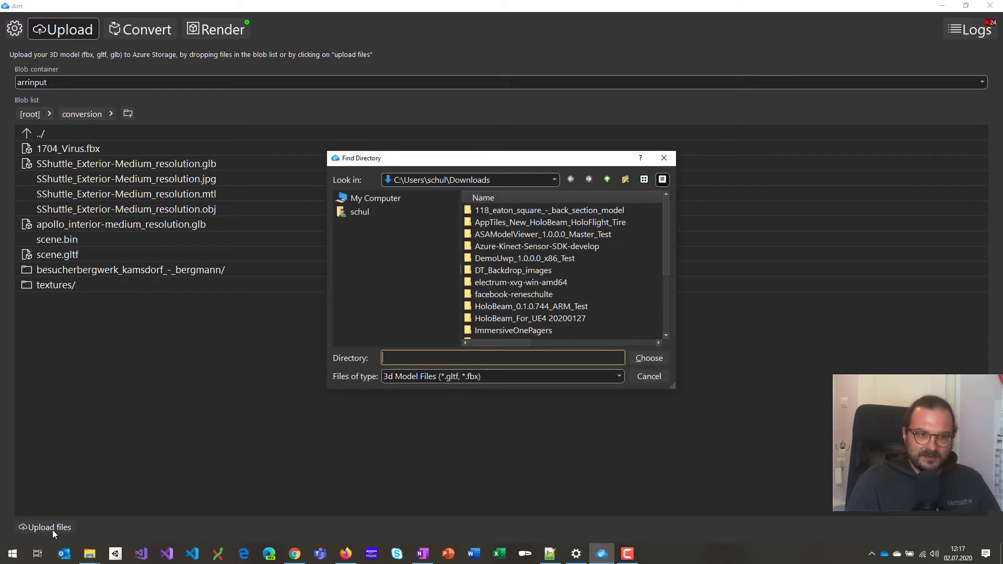
double_click(521, 211)
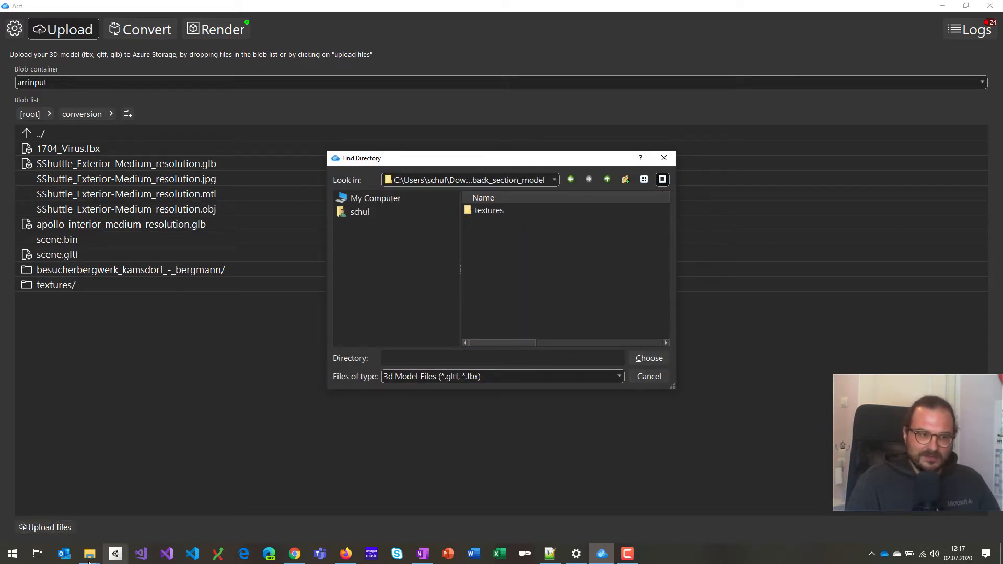
mouse_move(91, 557)
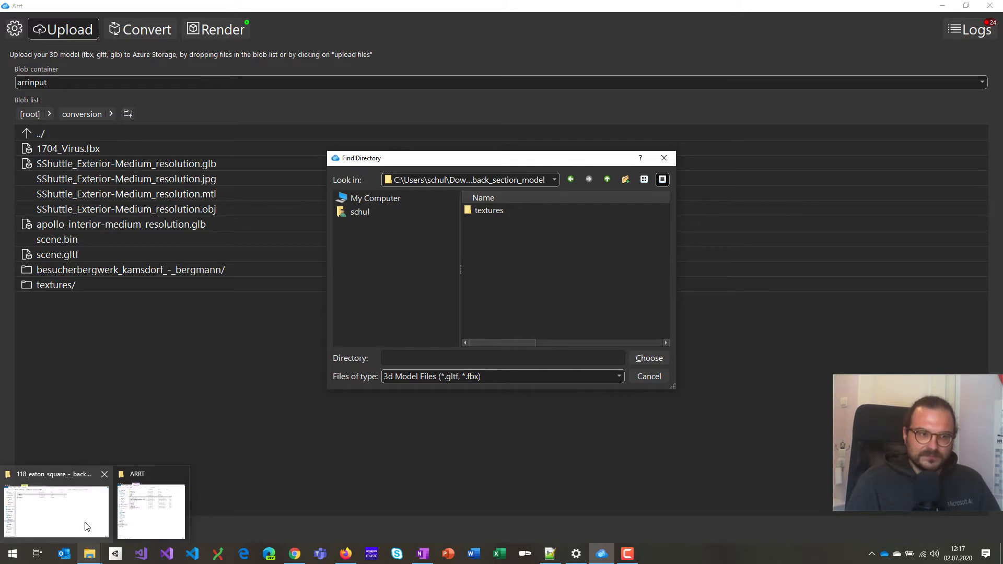
left_click(86, 525)
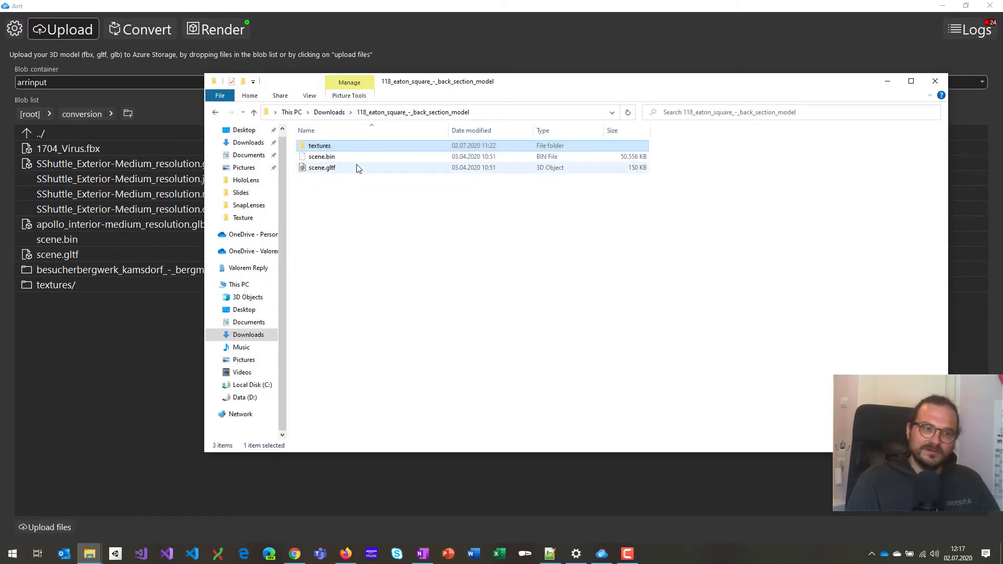
left_click(457, 31)
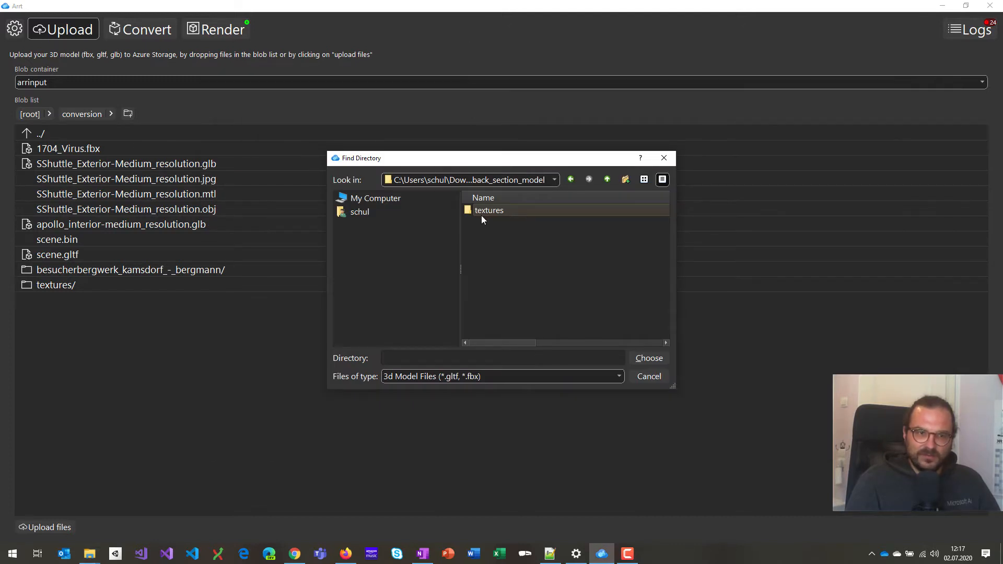
left_click(607, 180)
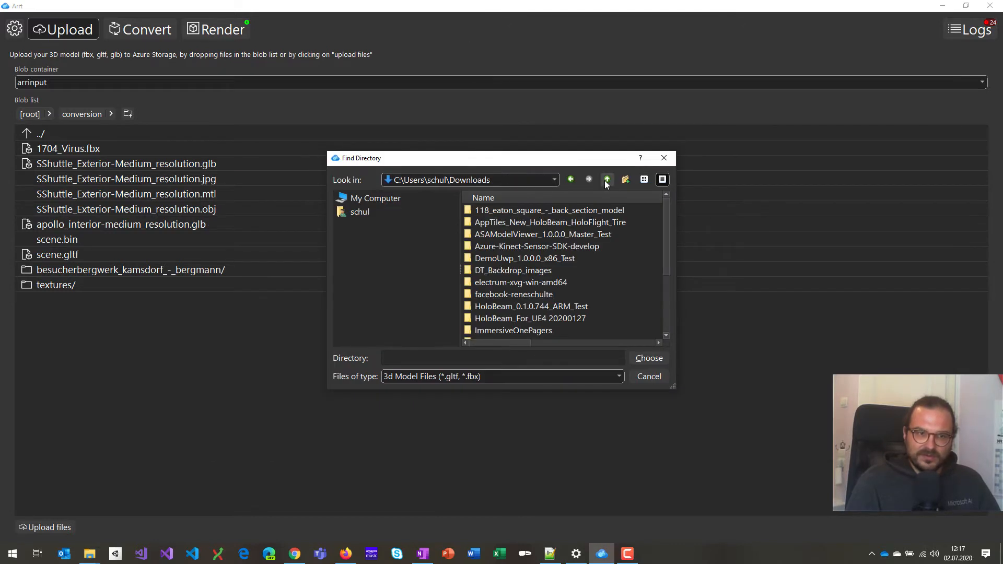
left_click(534, 211)
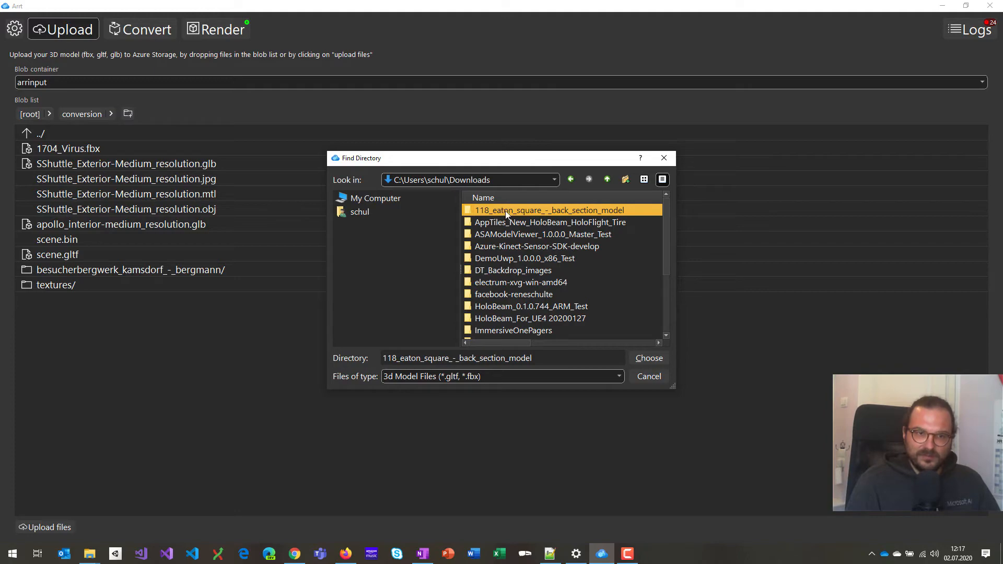
mouse_move(89, 553)
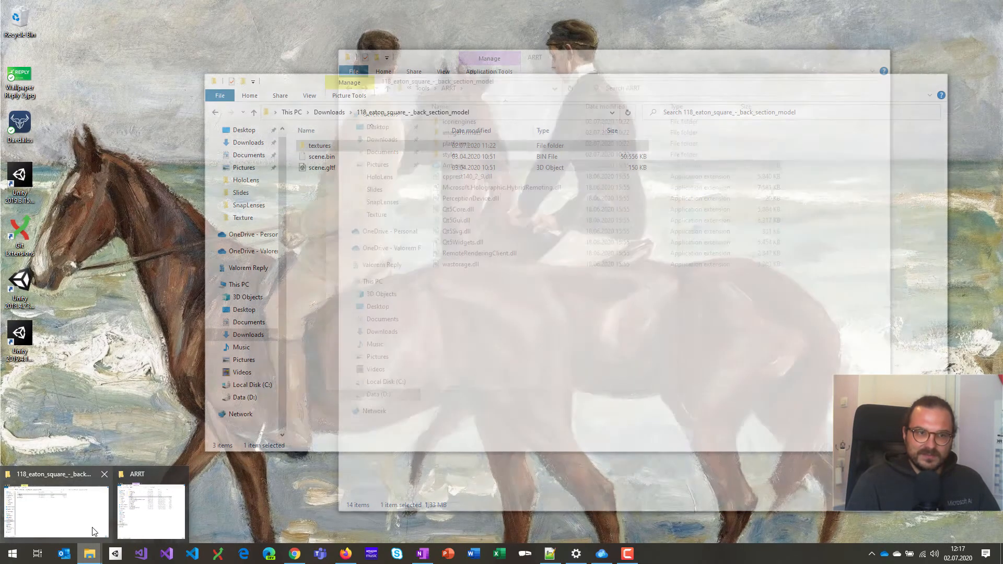
left_click(56, 512)
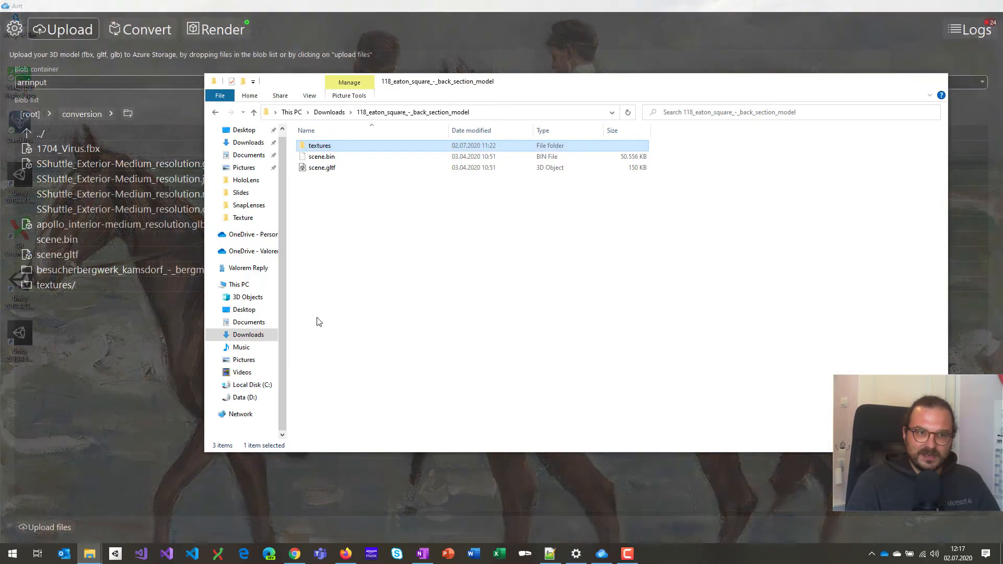
double_click(368, 149)
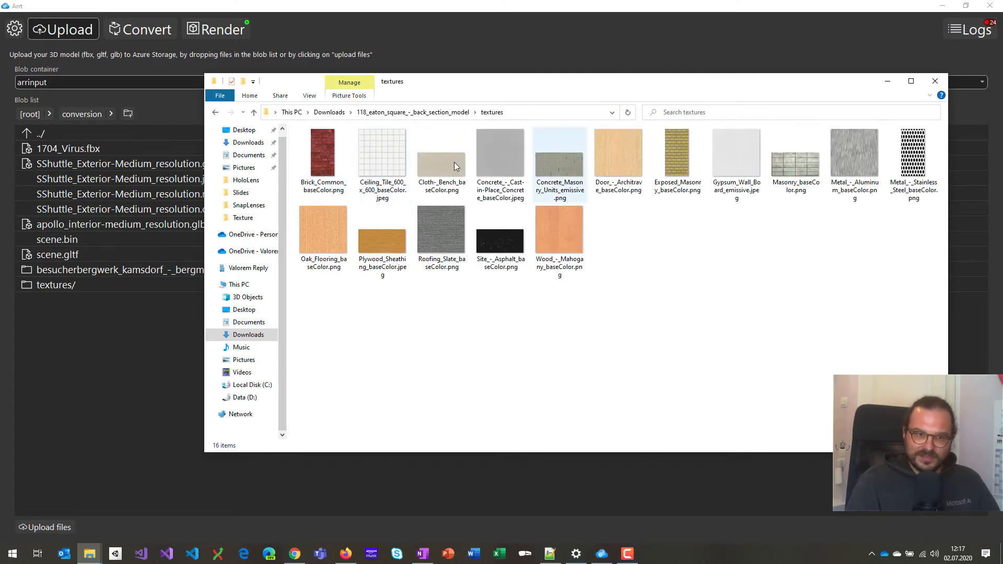
left_click(454, 10)
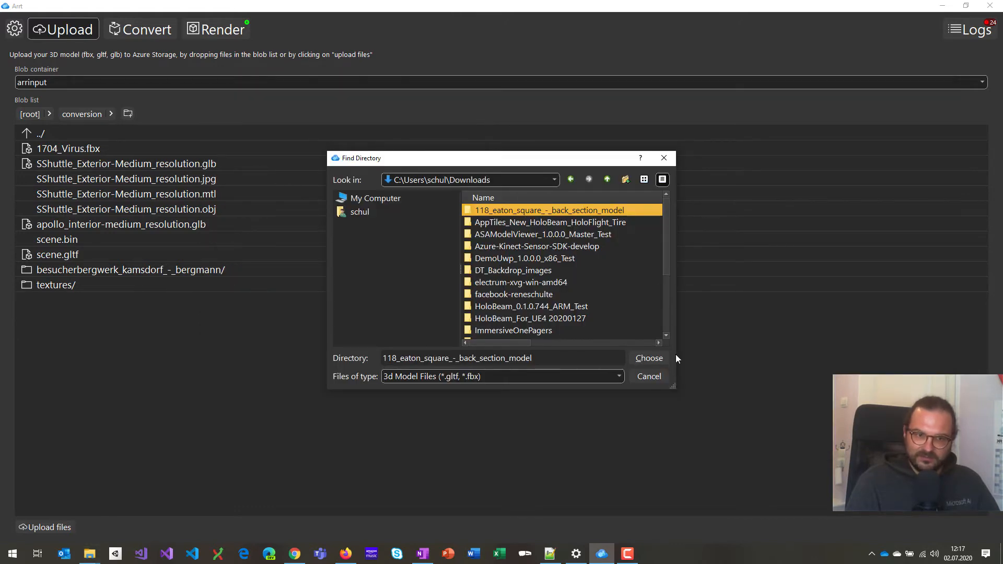
Choose the building model folder and approve uploading its 18 files to blob storage.
left_click(649, 358)
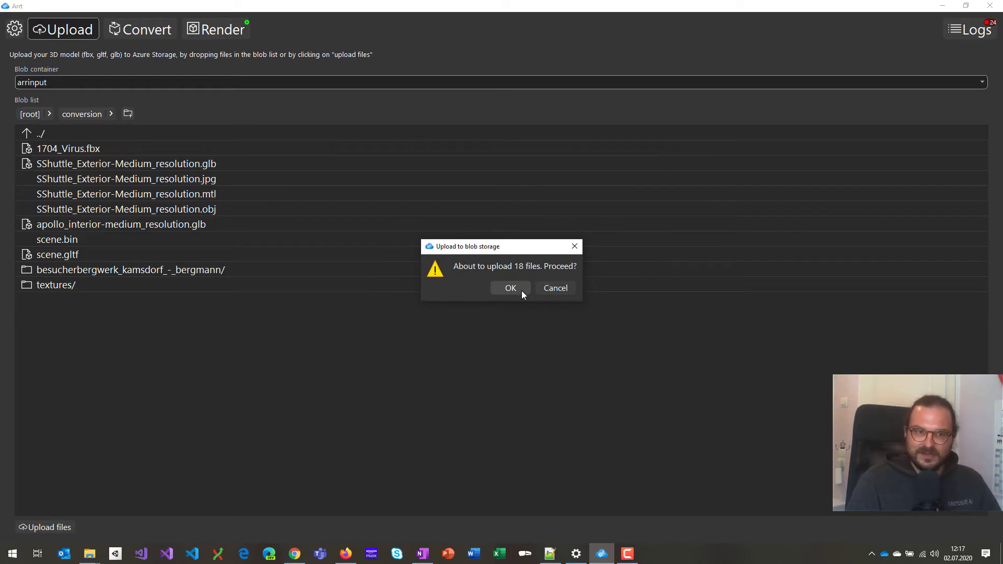
left_click(551, 293)
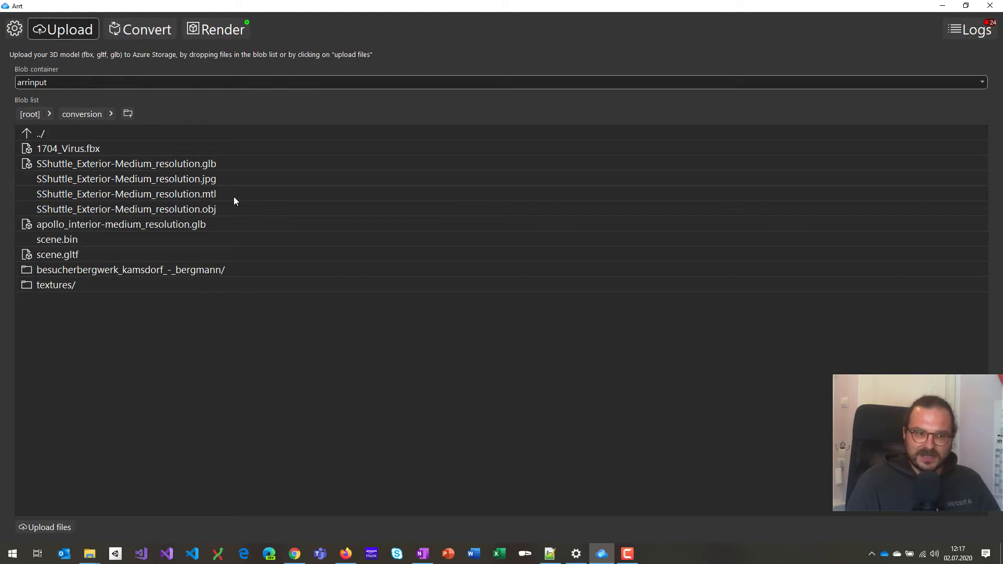
Delete the existing DemoConv2 conversion and add a new conversion.
left_click(139, 33)
left_click(134, 56)
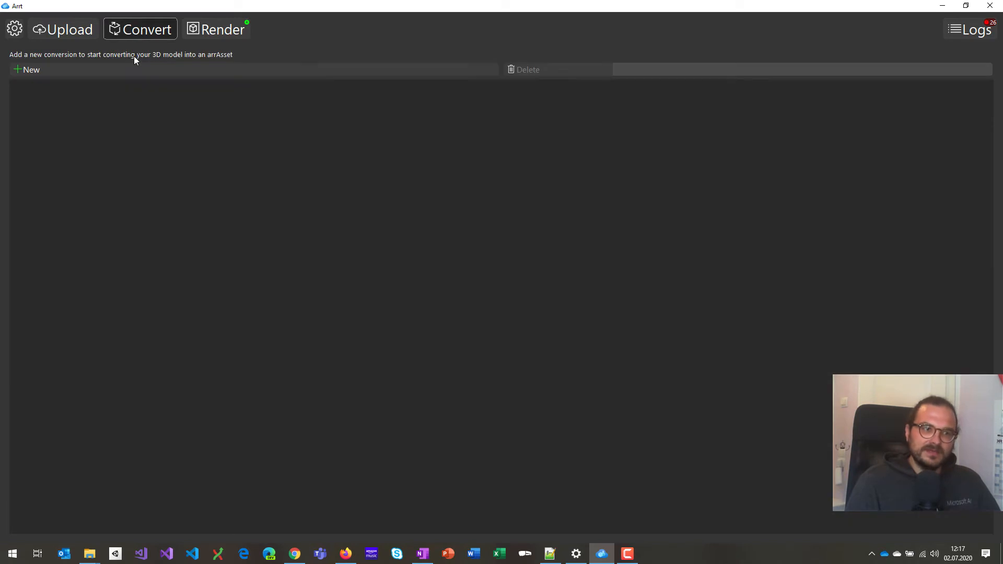
left_click(37, 68)
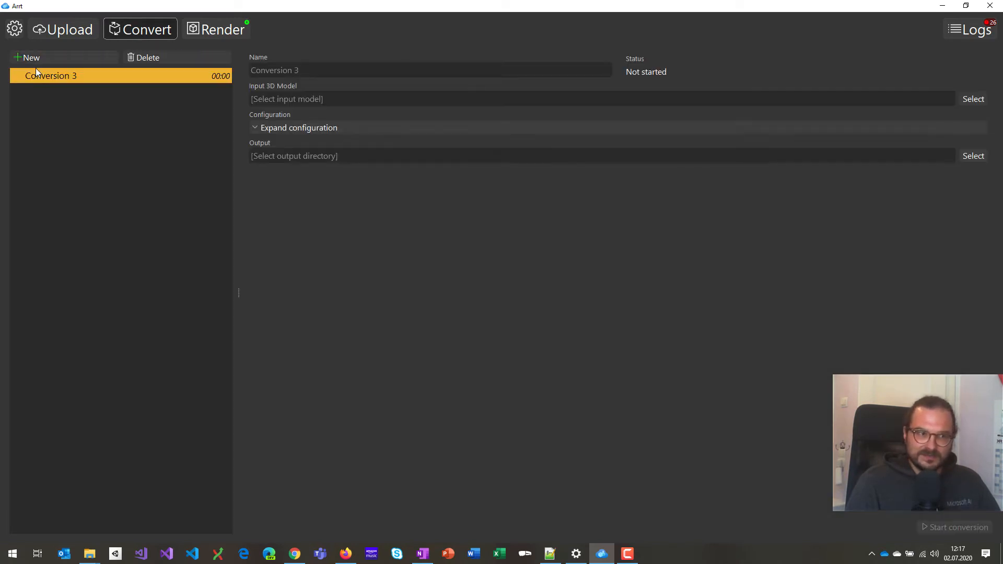
Name the new conversion DemoConv3 and set 1704_Virus.fbx as its input 3D model.
left_click(347, 77)
type("DemoCo")
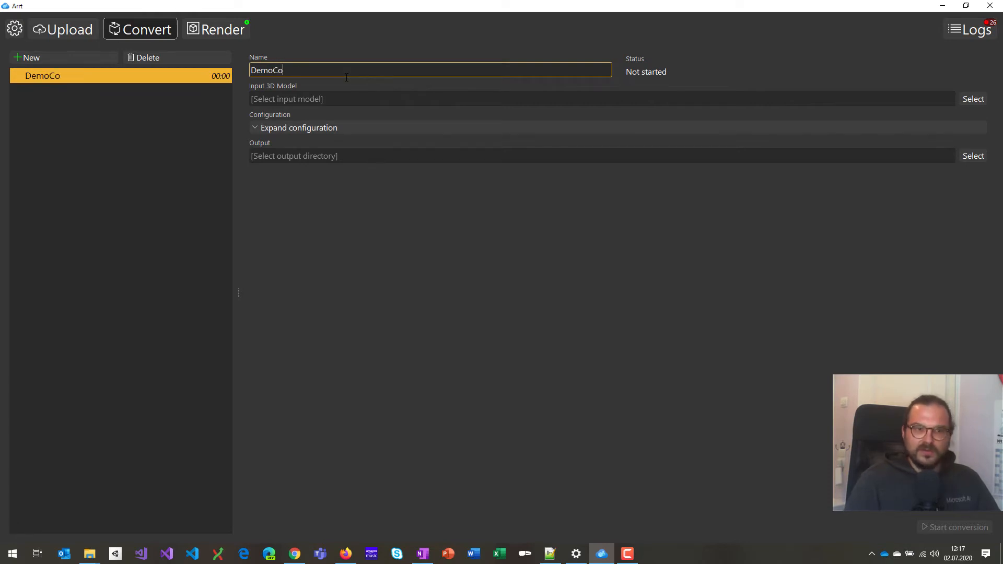
type("nv2")
key("BackSpace")
type("3")
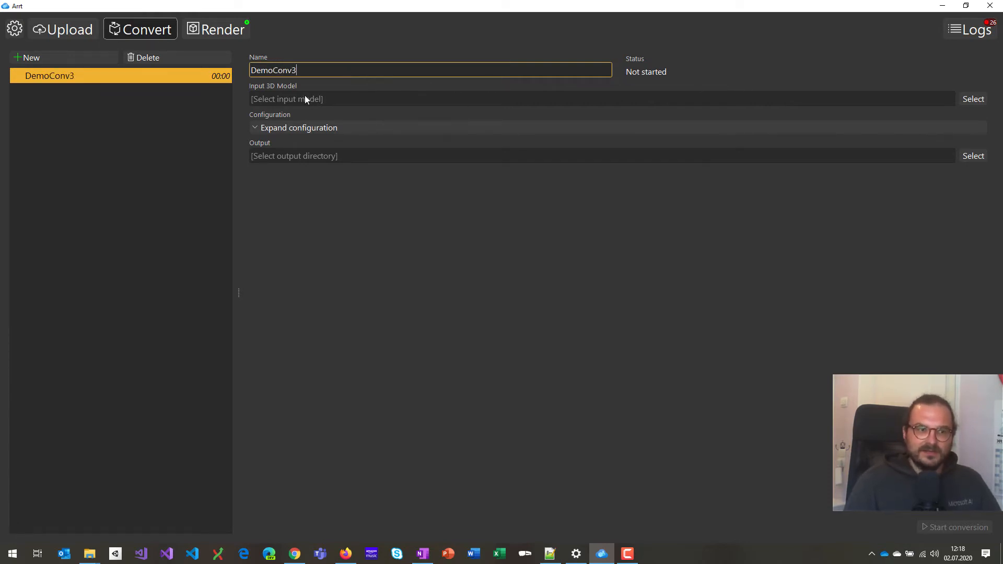
left_click(973, 99)
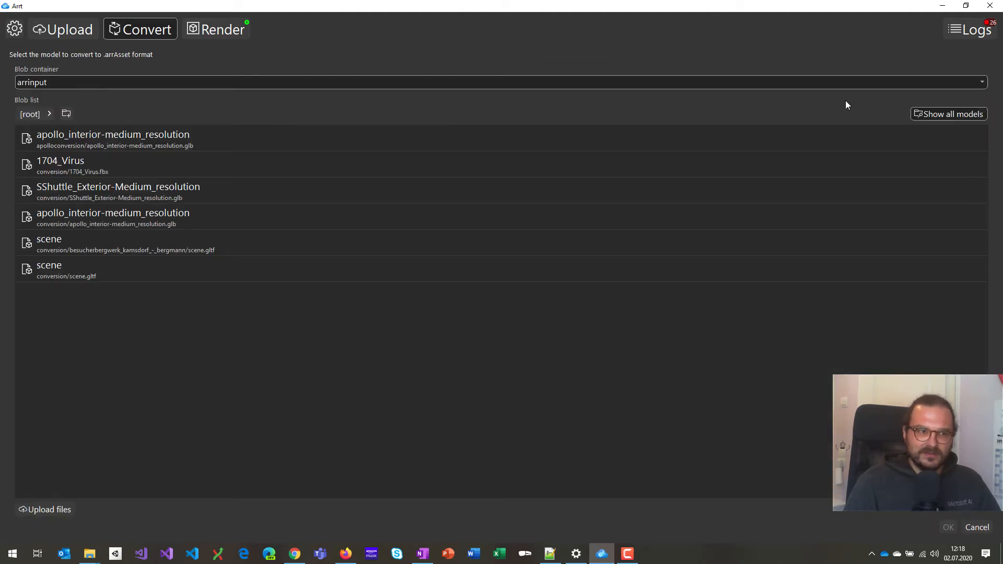
double_click(84, 164)
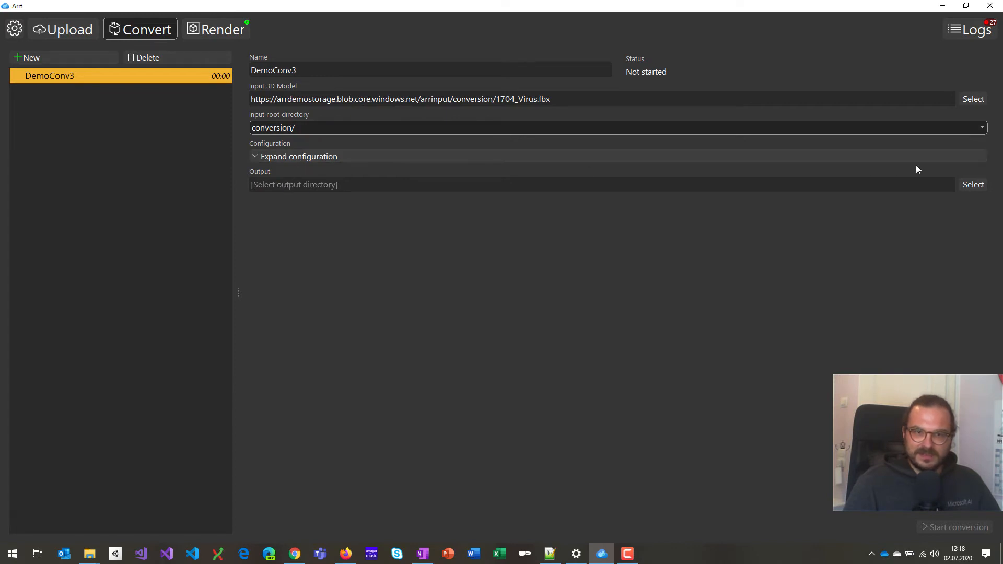
Set the output to arroutput > converted and create a new DemoConv3 folder there as the output directory.
left_click(973, 186)
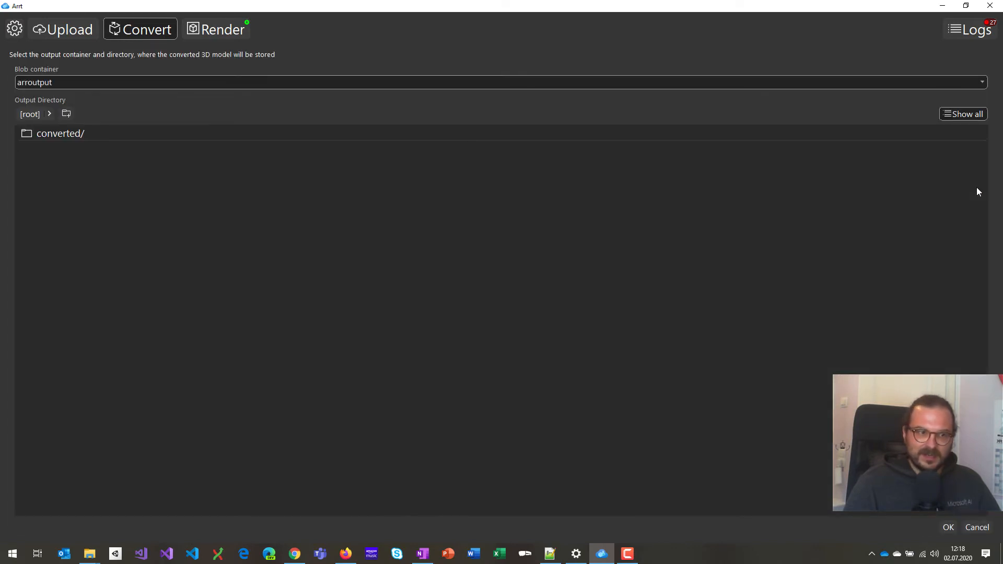
left_click(210, 82)
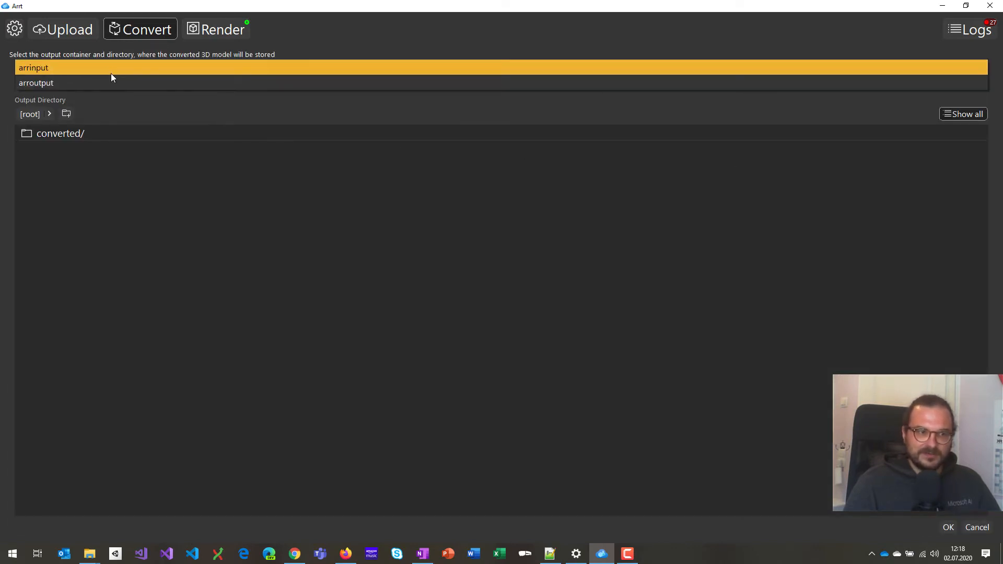
left_click(51, 83)
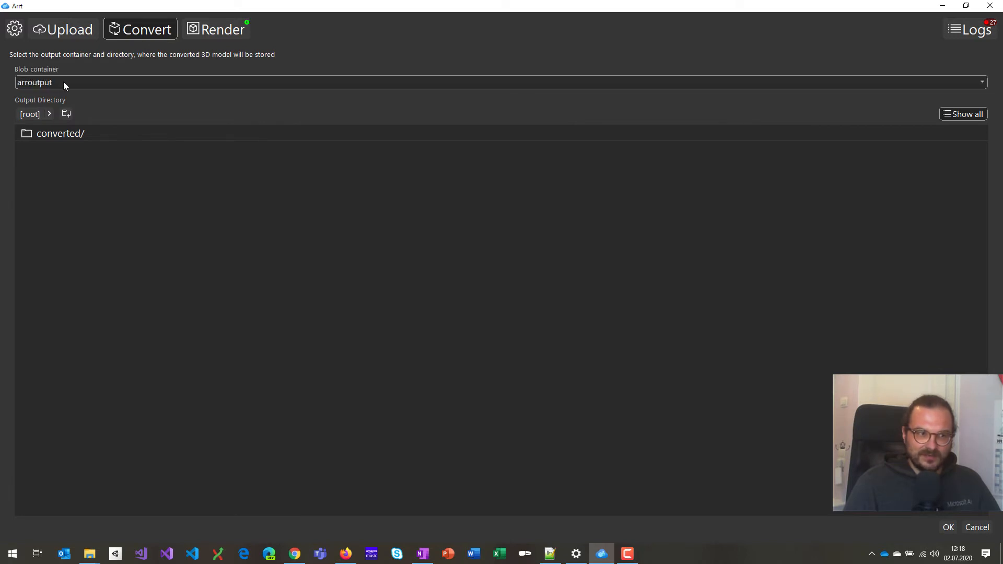
double_click(46, 135)
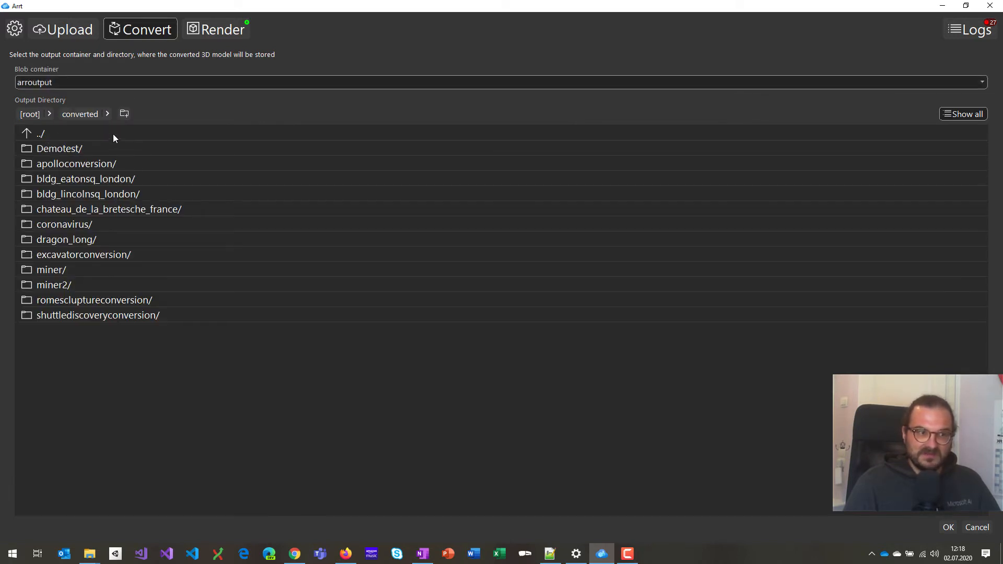
left_click(126, 113)
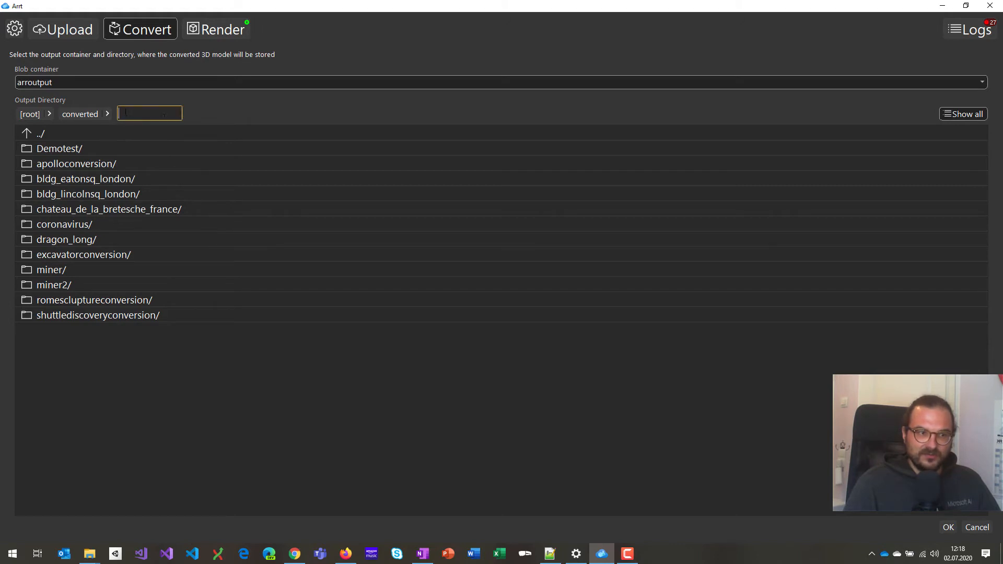
type("Demo")
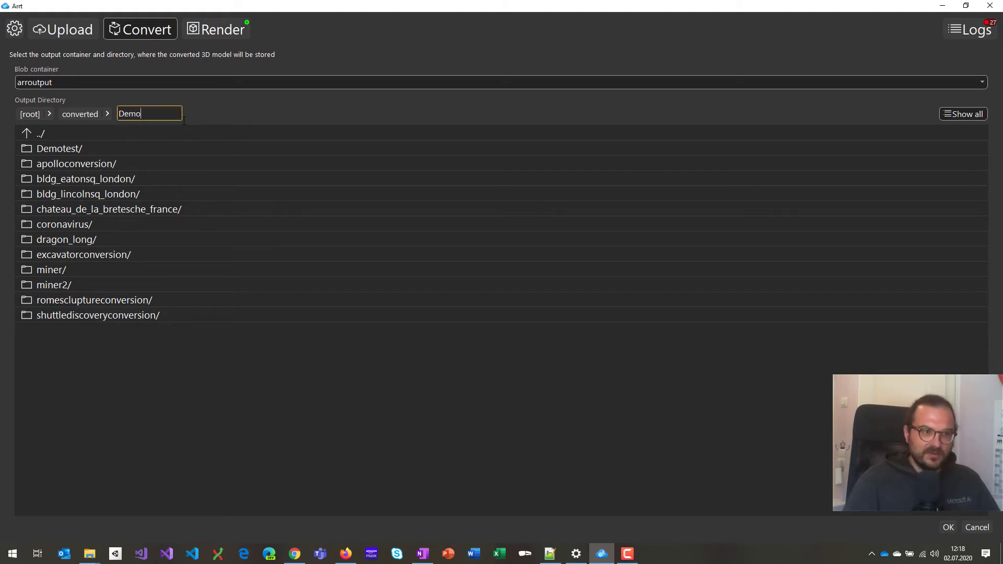
type("Conv3")
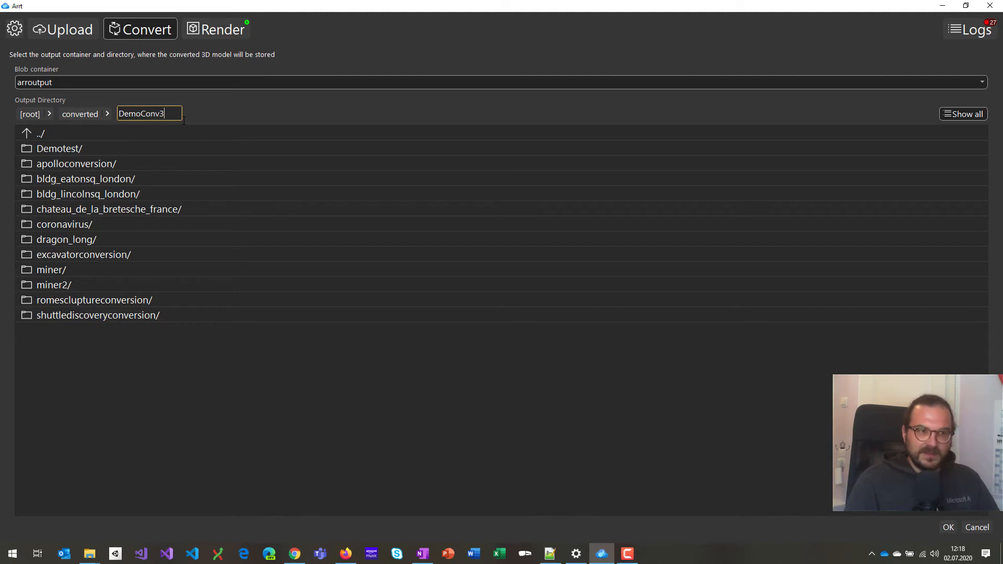
key("Return")
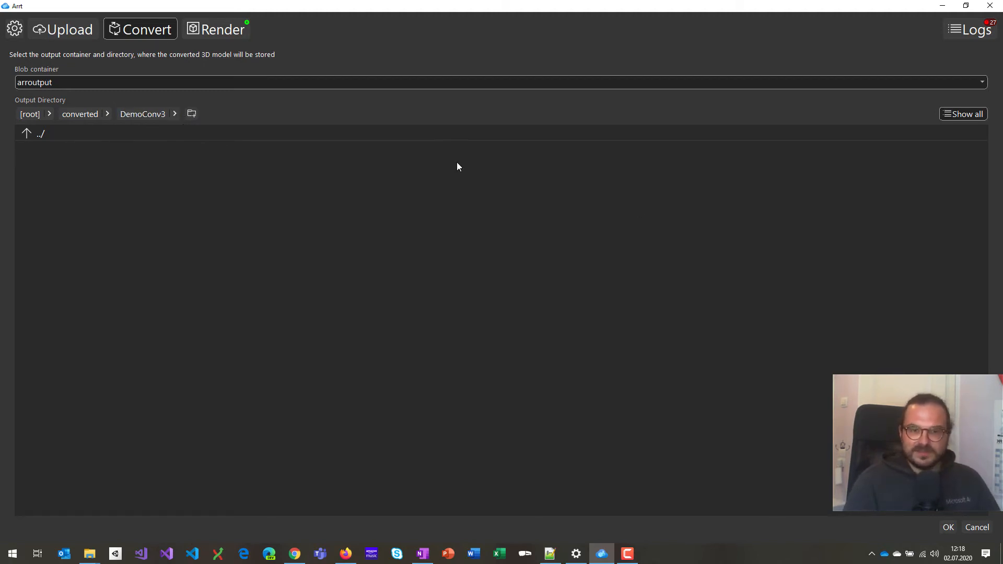
left_click(949, 527)
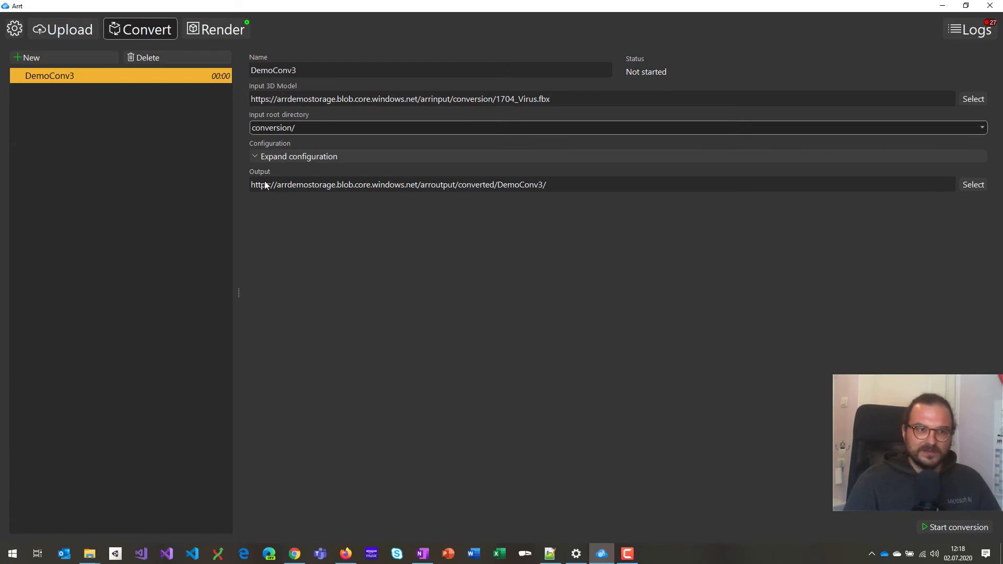
left_click(256, 156)
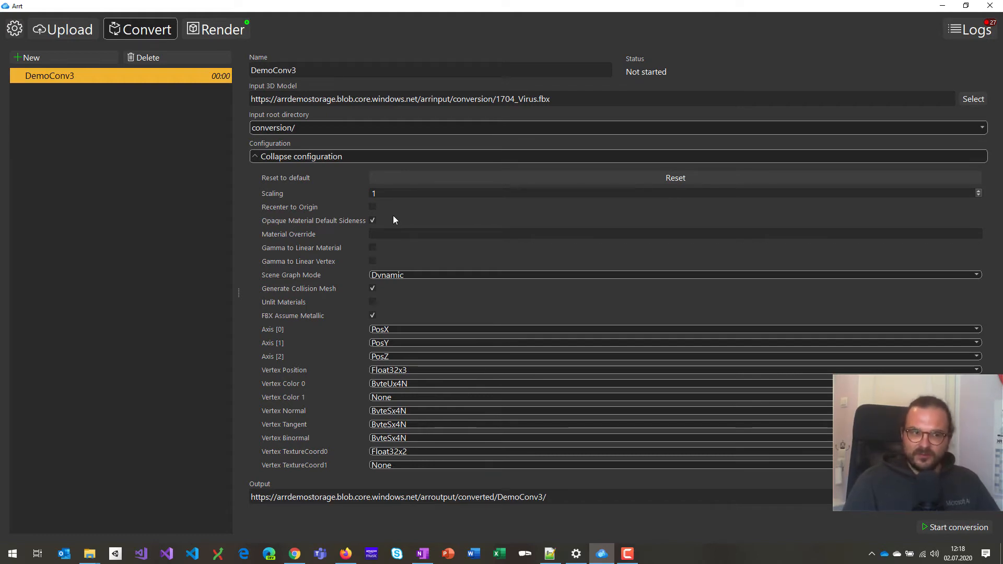
left_click(303, 157)
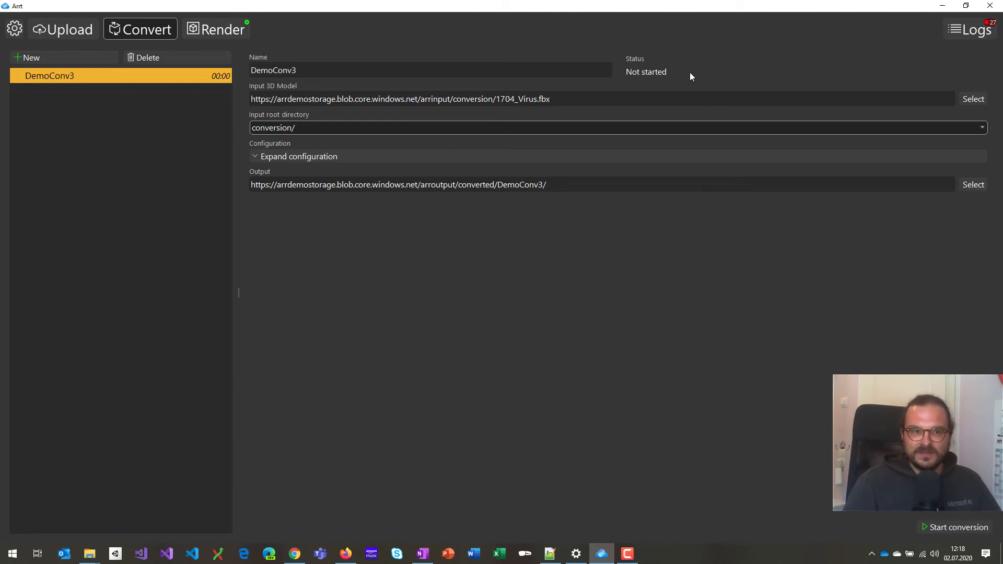
left_click(958, 32)
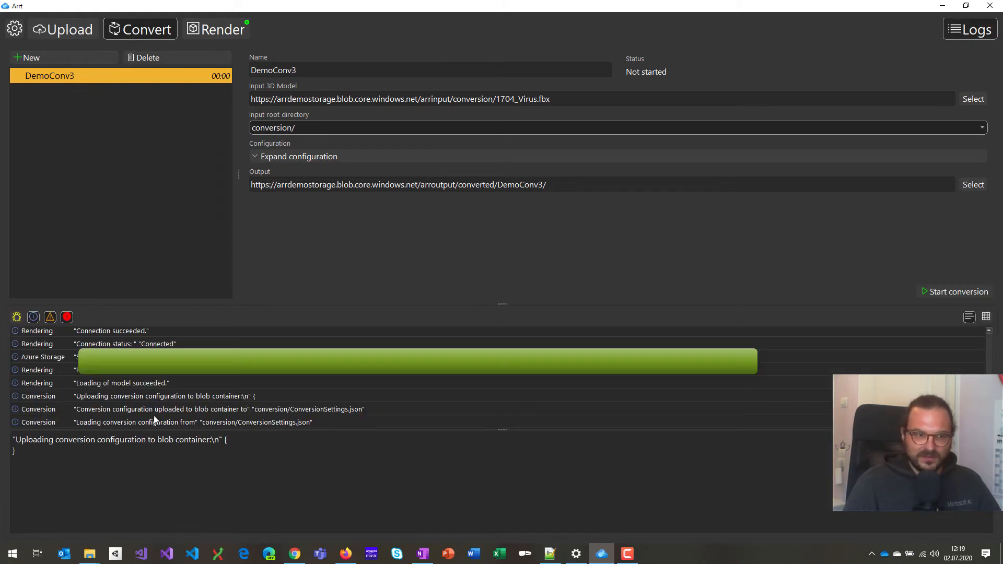
left_click(970, 29)
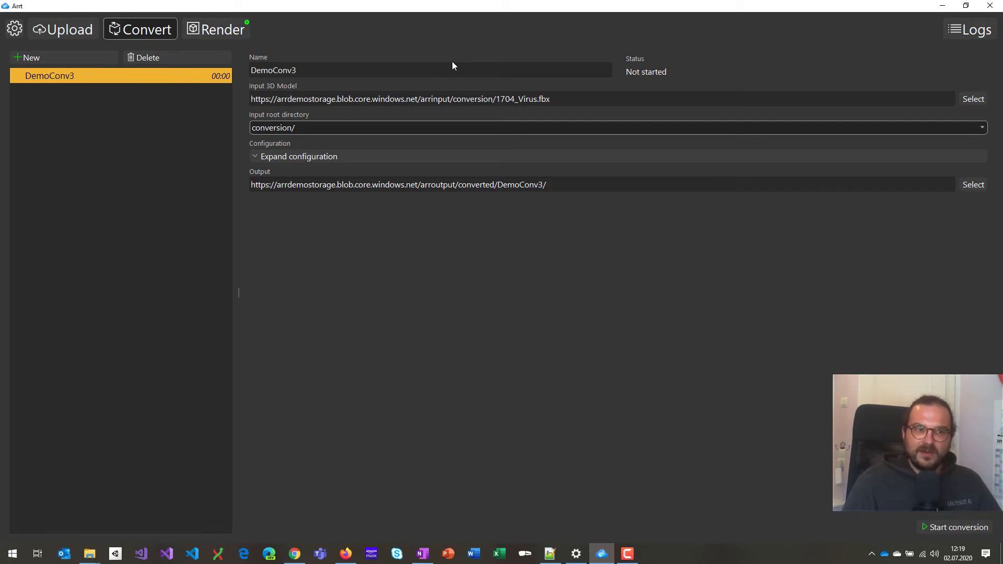
On the Render page, unload the currently rendered bldg_eatonsq_london model.
left_click(216, 34)
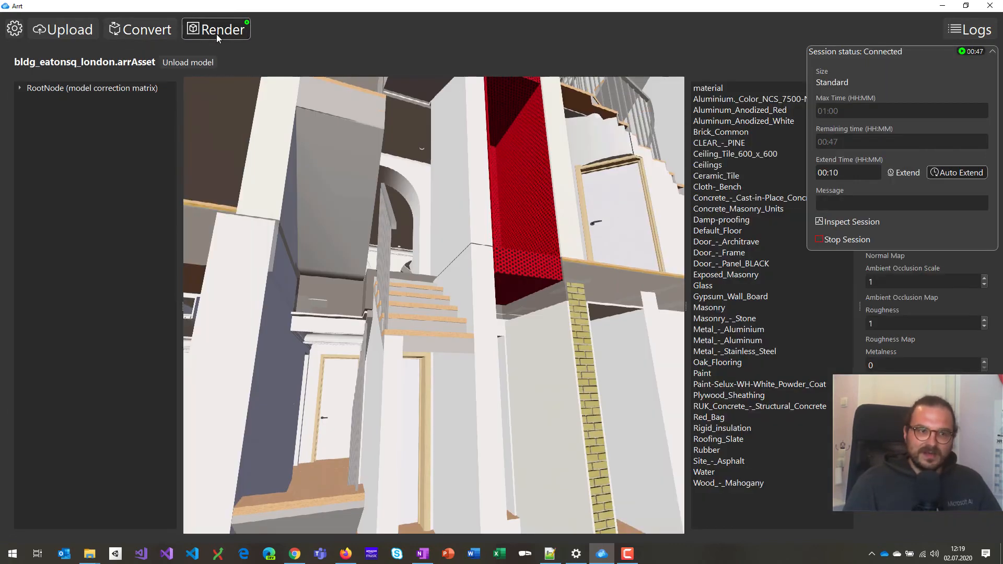
left_click(184, 63)
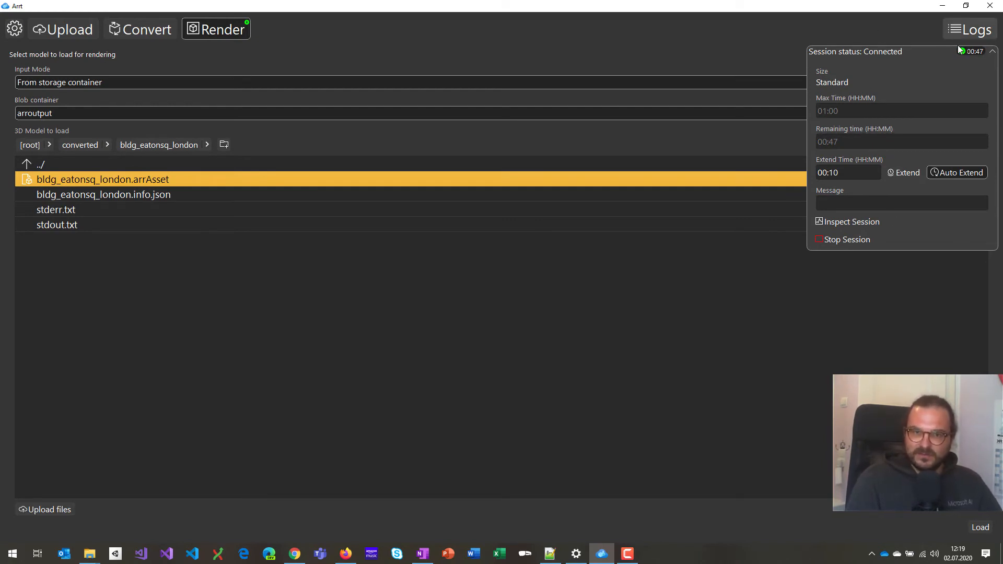
Collapse the Session status details panel.
left_click(991, 51)
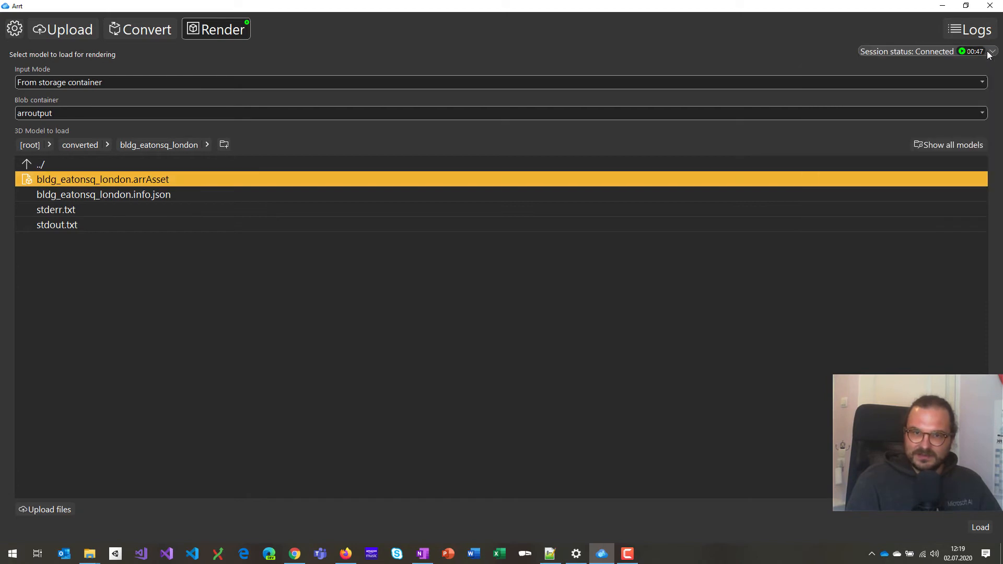
left_click(908, 50)
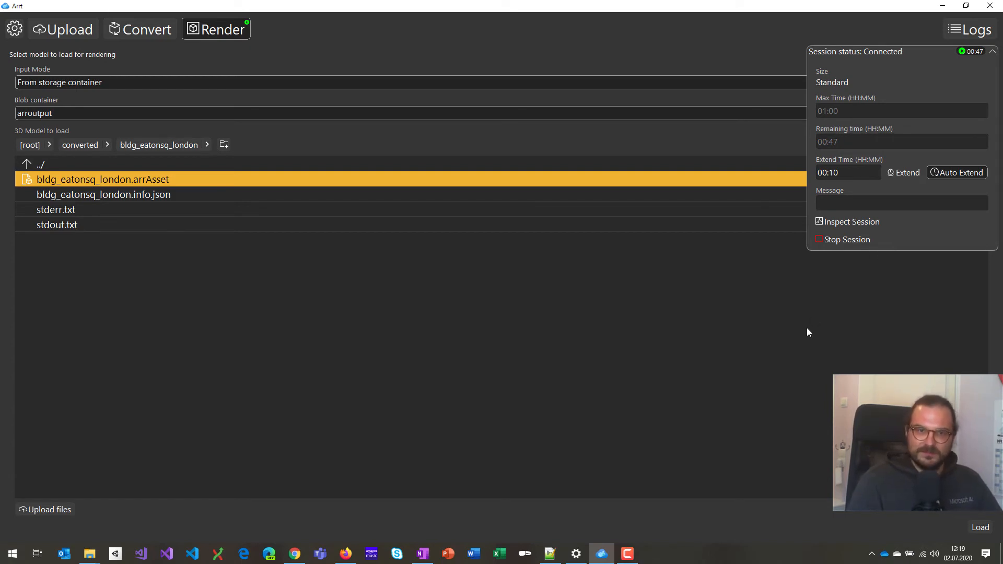
left_click(976, 52)
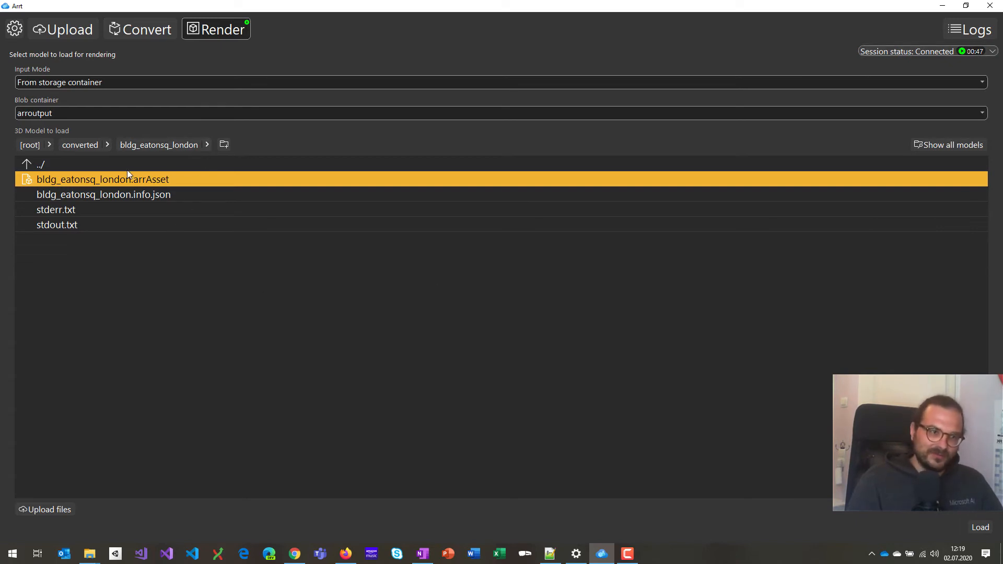
Keep loading from the arroutput storage container and select converted/bldg_eatonsq_london/bldg_eatonsq_london.arrAsset.
left_click(73, 83)
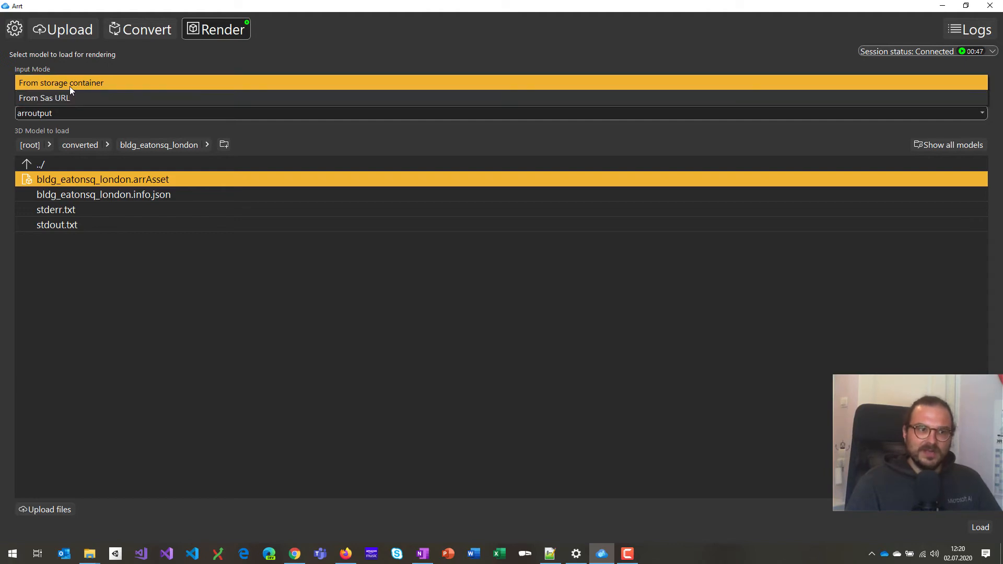
left_click(70, 86)
left_click(76, 114)
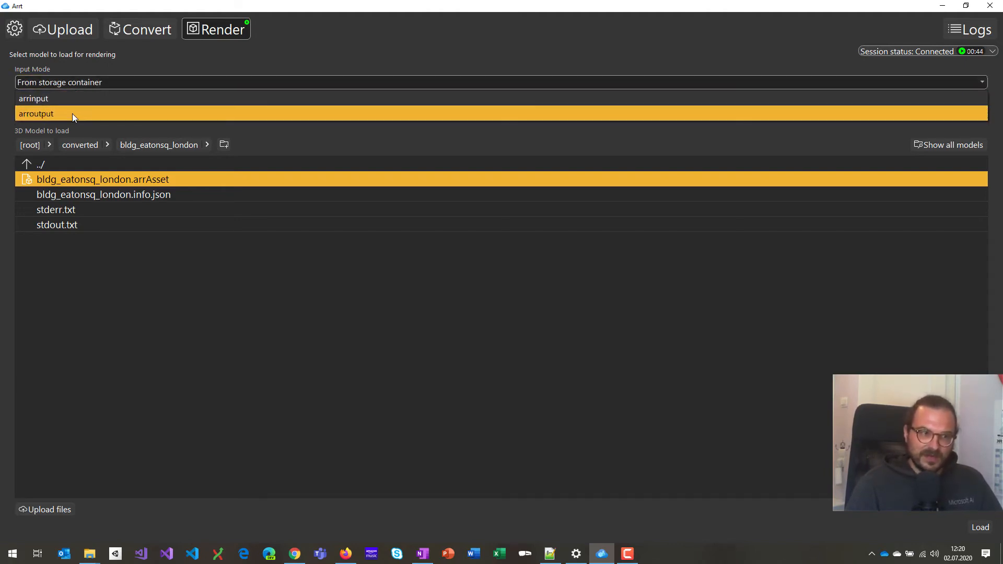
left_click(72, 114)
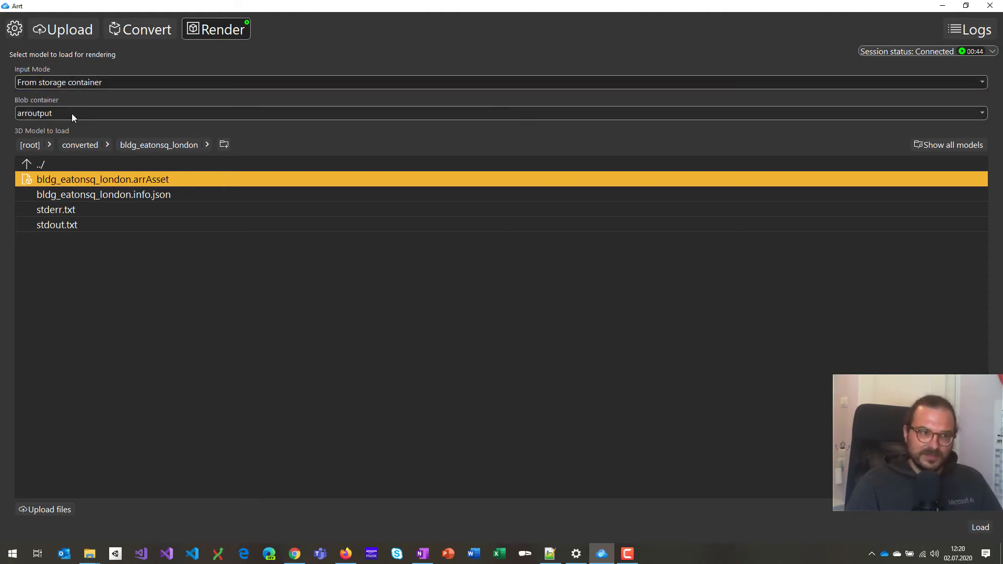
left_click(79, 144)
double_click(100, 209)
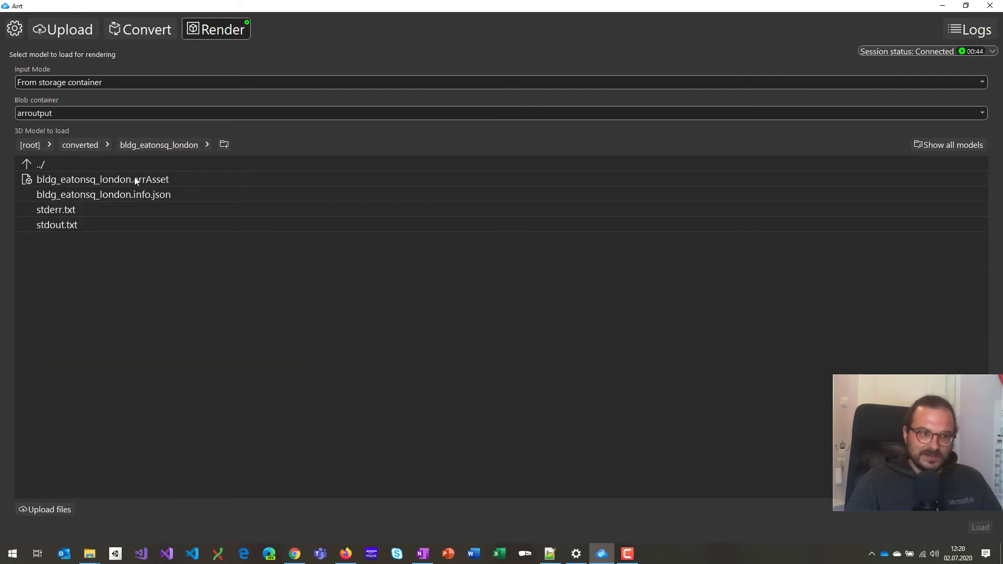
left_click(133, 179)
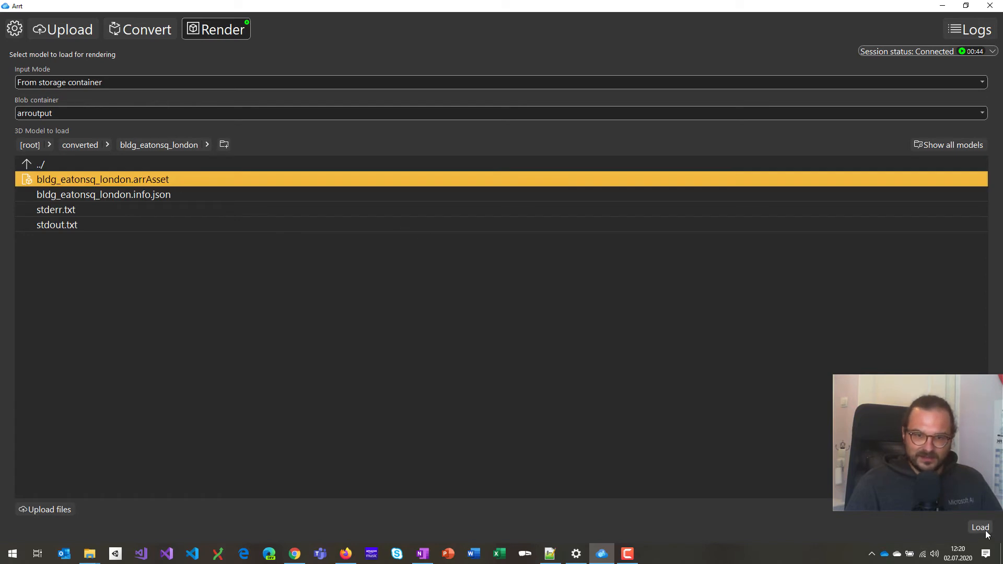
Load bldg_eatonsq_london.arrAsset and orbit the camera over its lower floors, ceiling and balcony.
double_click(171, 181)
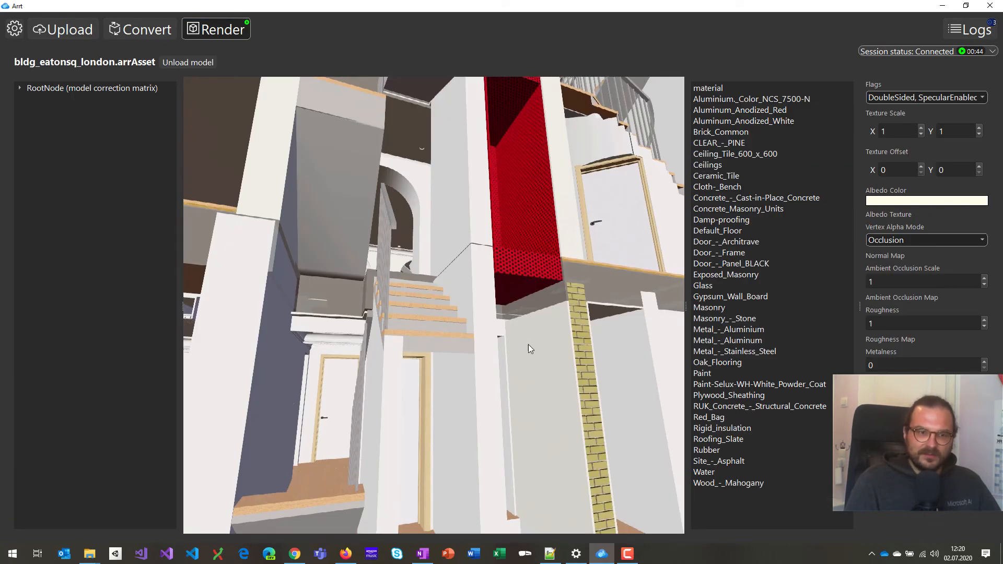
mouse_move(490, 343)
left_mouse_down()
mouse_move(480, 367)
mouse_move(424, 378)
mouse_move(472, 335)
mouse_move(539, 330)
mouse_move(496, 355)
left_mouse_up()
key("w")
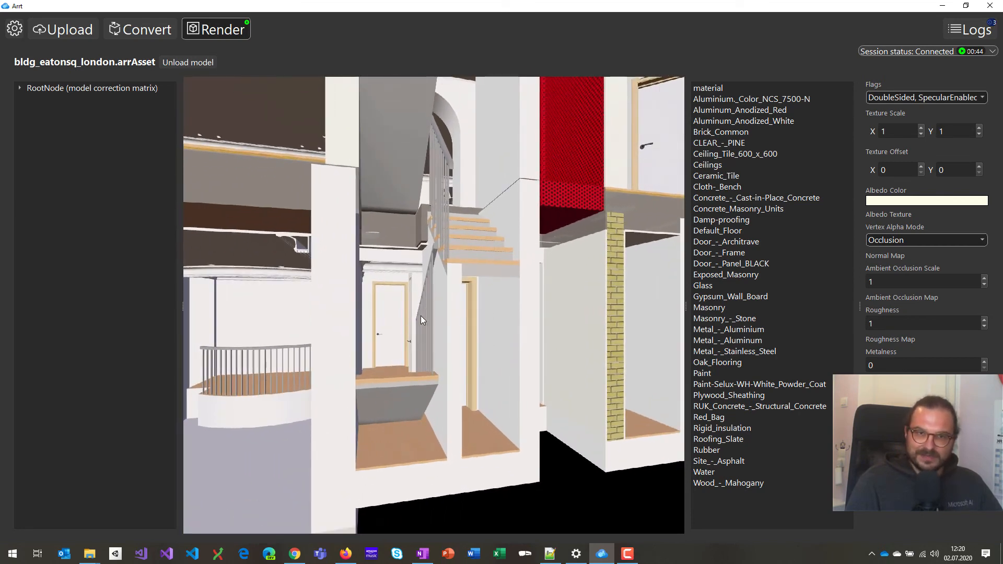
left_click_drag(513, 250, 460, 261)
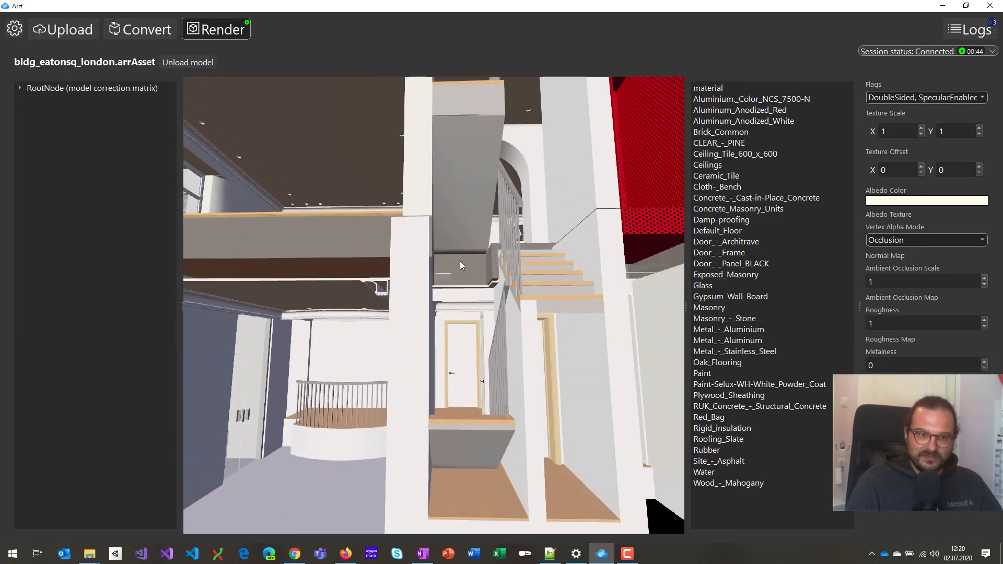
Fly the camera up, down and sideways inside the building to frame the stairs.
key("s")
key("s")
key("w")
key("d")
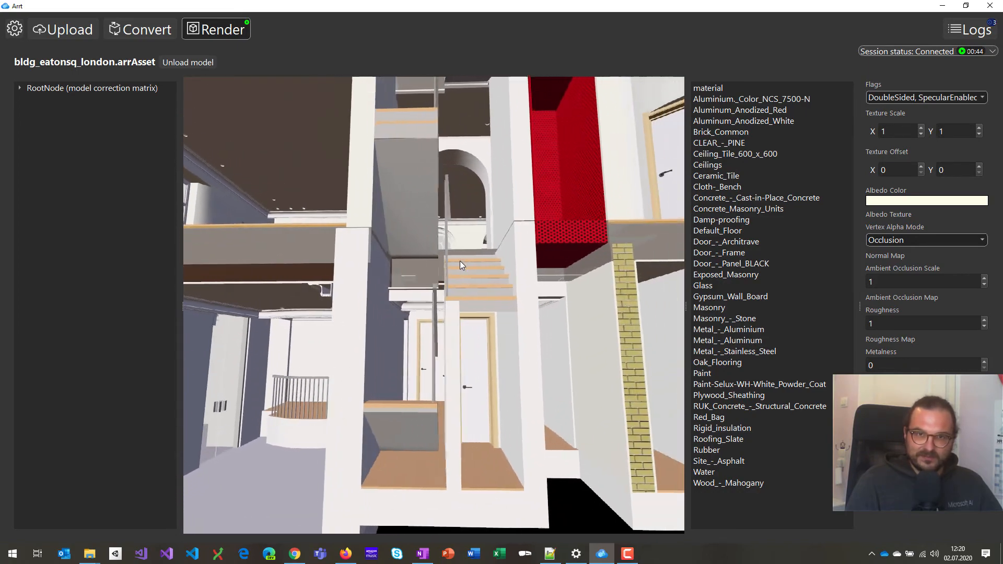
key("w")
key("s")
key("a")
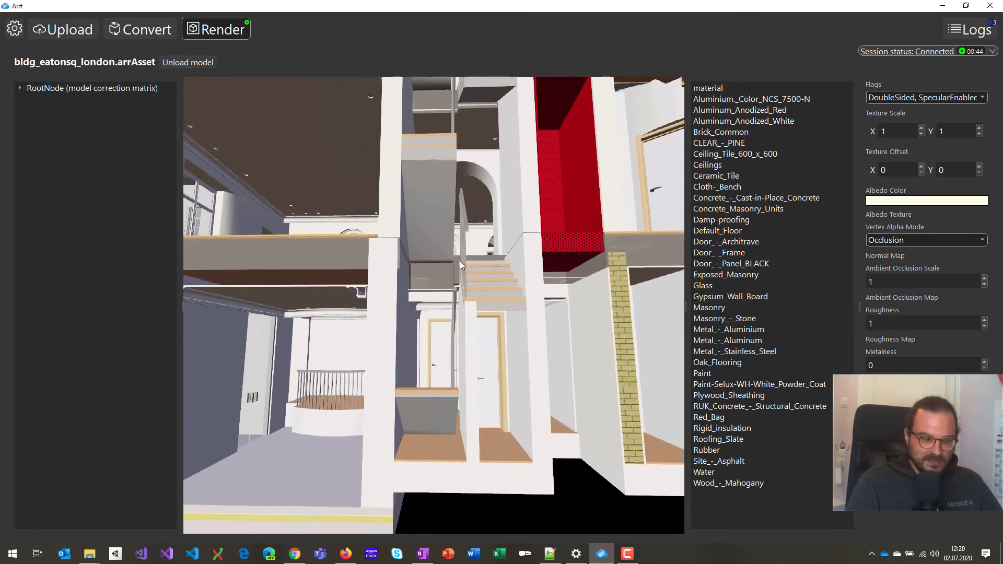
key("e")
key("q")
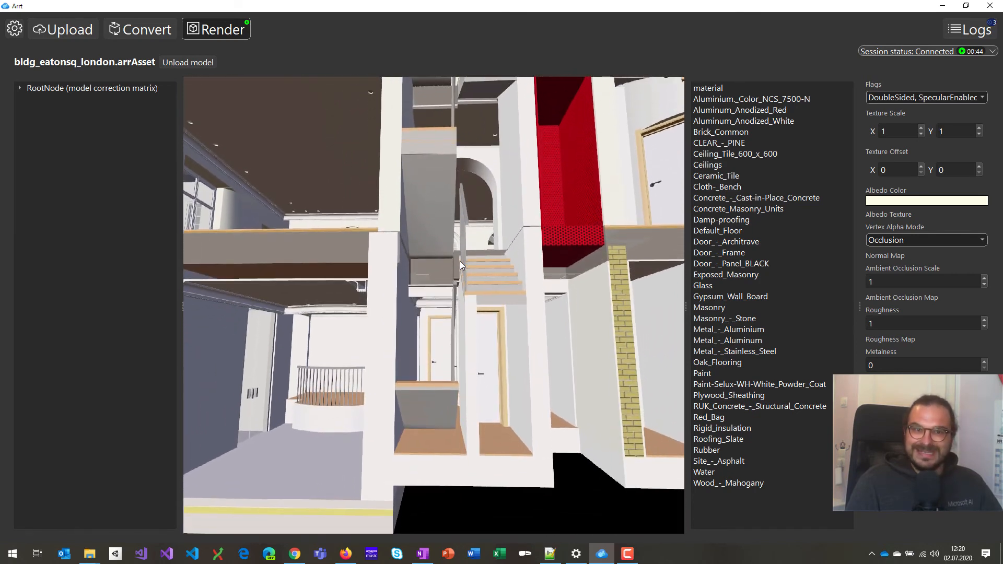
key("e")
key("q")
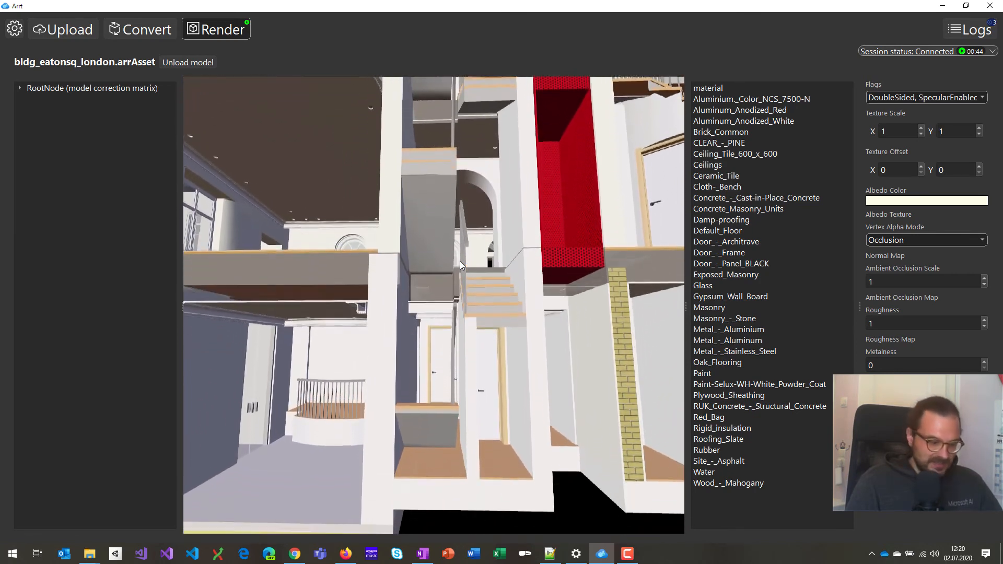
key("d")
Pick the ceiling, concrete and stone walls, floor slab and oak floor to view their materials.
left_click(473, 275)
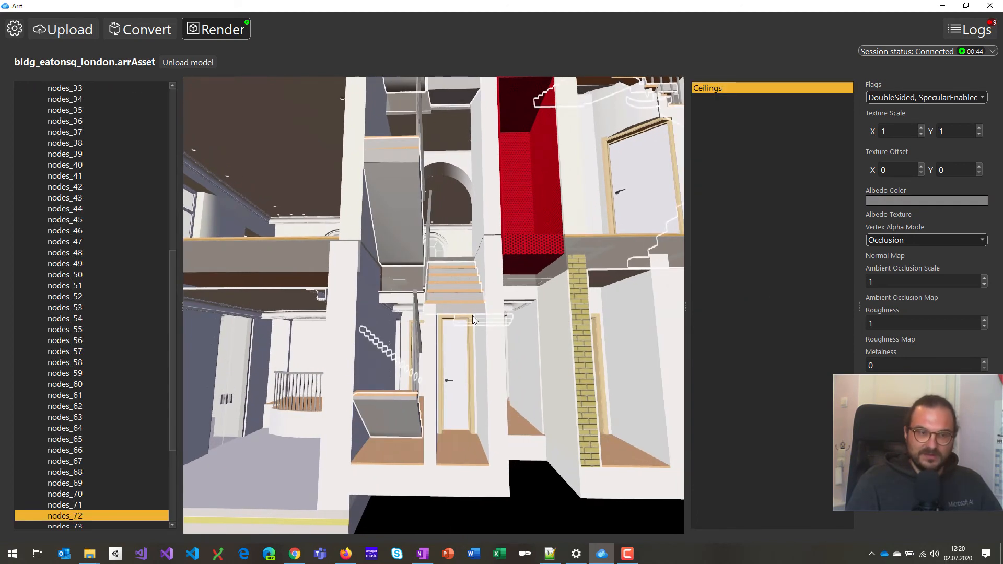
left_click(541, 346)
left_click(565, 379)
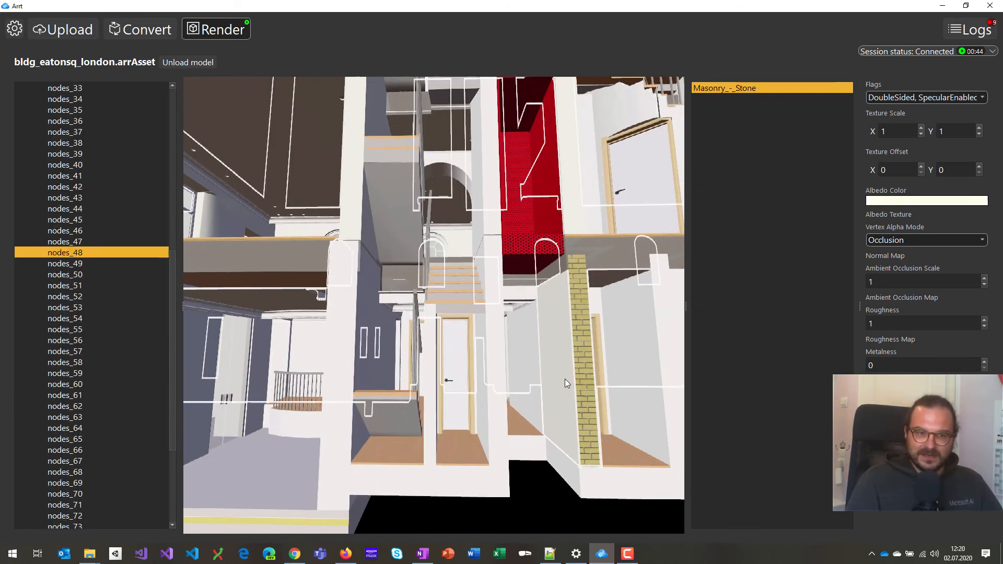
left_click(387, 453)
key("a")
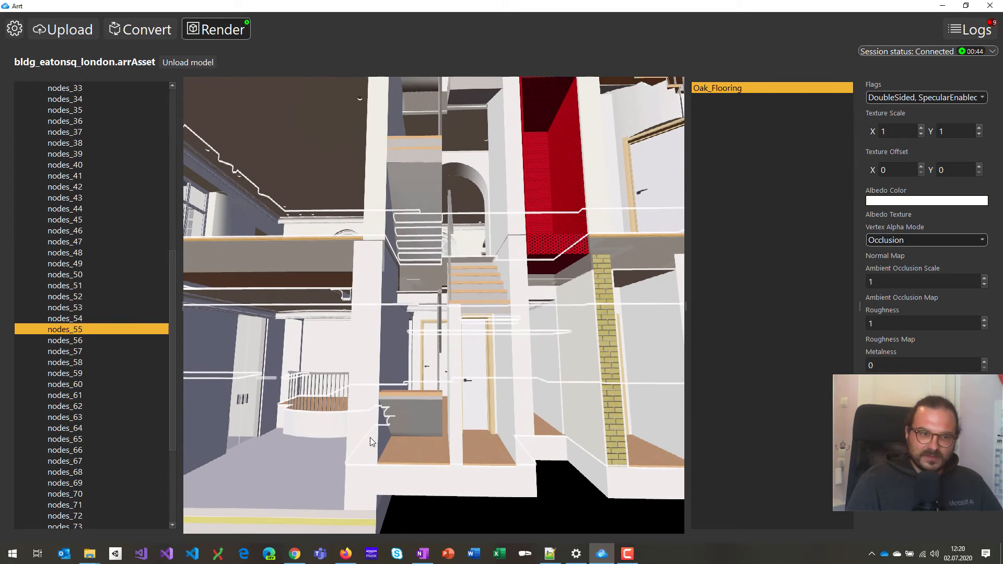
left_click(370, 437)
left_click(442, 450)
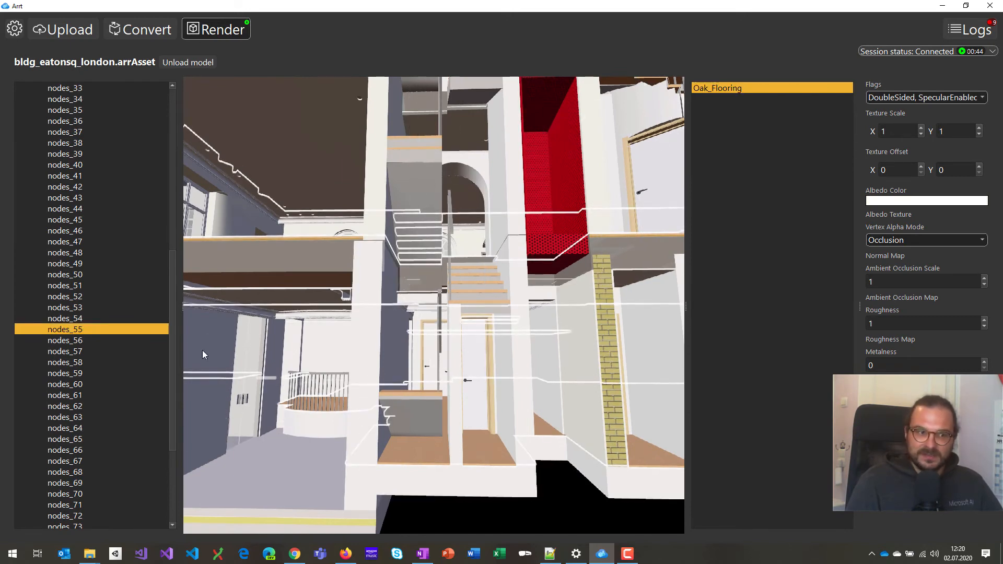
Select several building nodes in the scene tree, then RootNode to list every material.
scroll(143, 259, "up", 10)
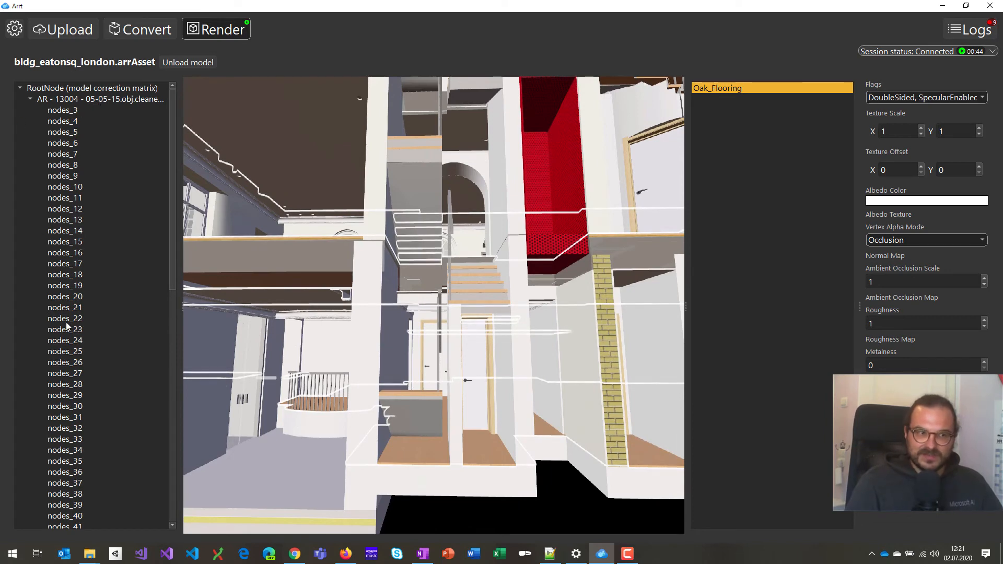
left_click(59, 166)
left_click(63, 230)
left_click(65, 318)
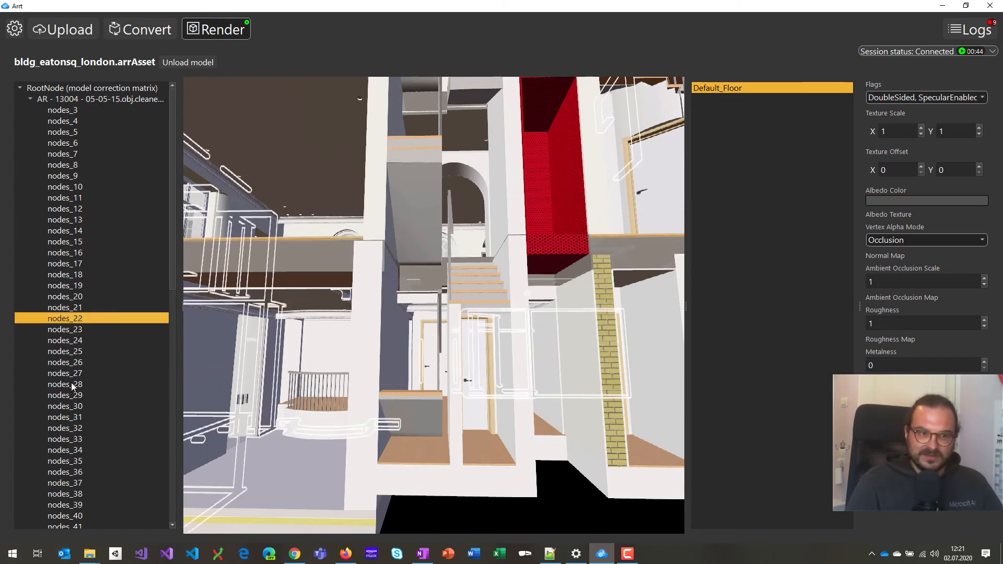
left_click(69, 377)
left_click(67, 273)
left_click(68, 218)
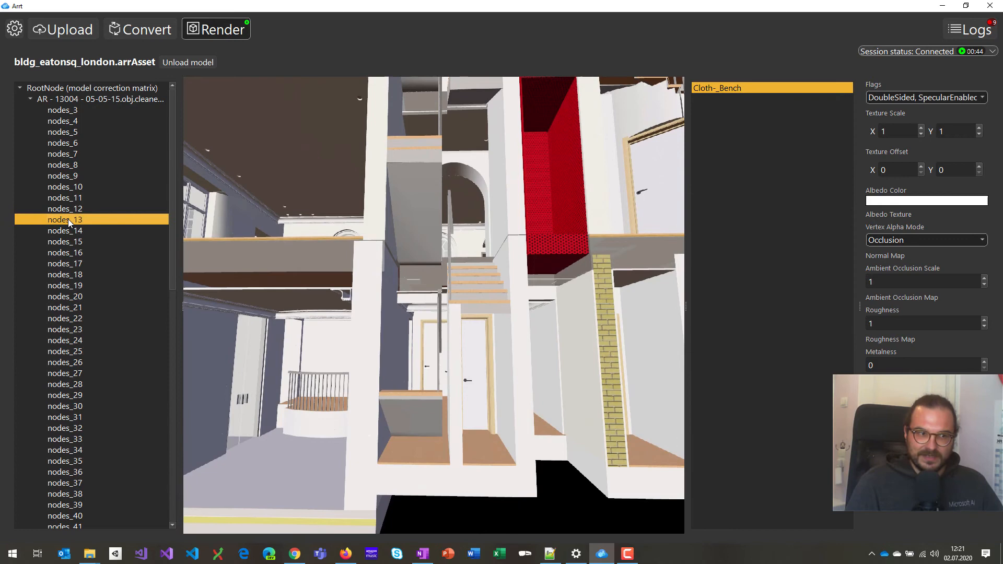
left_click(86, 88)
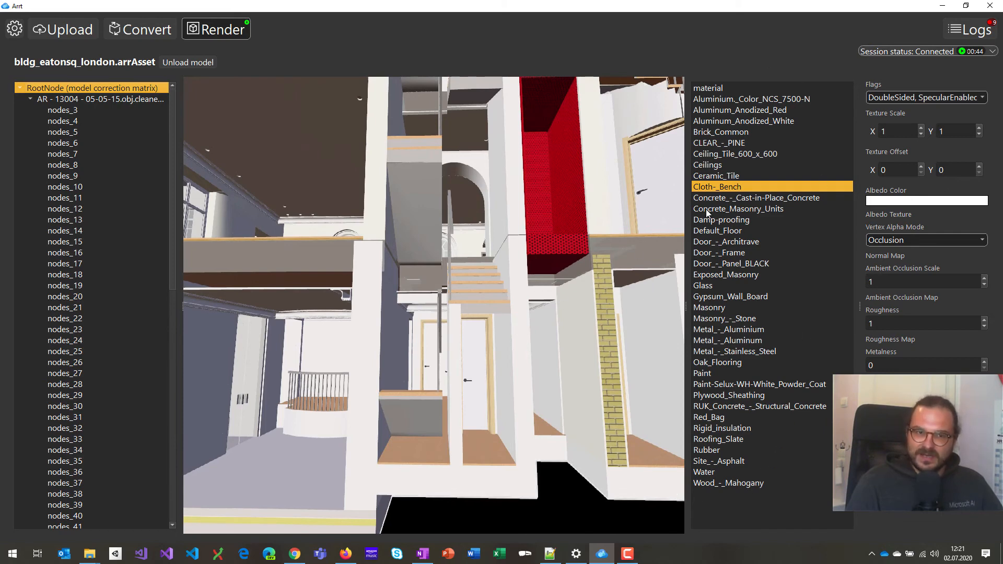
Inspect the Default_Floor, Glass and Metal_-_Aluminum material properties.
left_click(719, 231)
left_click(706, 285)
left_click(729, 340)
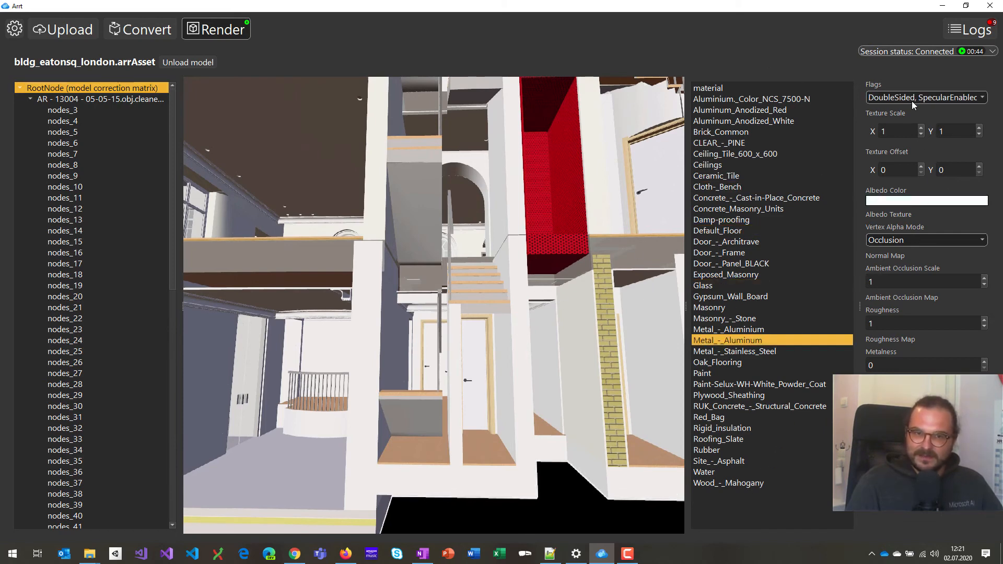
Fly the camera into the room with the red punching bag.
mouse_move(525, 372)
left_mouse_down()
mouse_move(572, 372)
mouse_move(512, 377)
left_mouse_up()
key("w")
key("d")
key("w")
key("d")
key("w")
key("d")
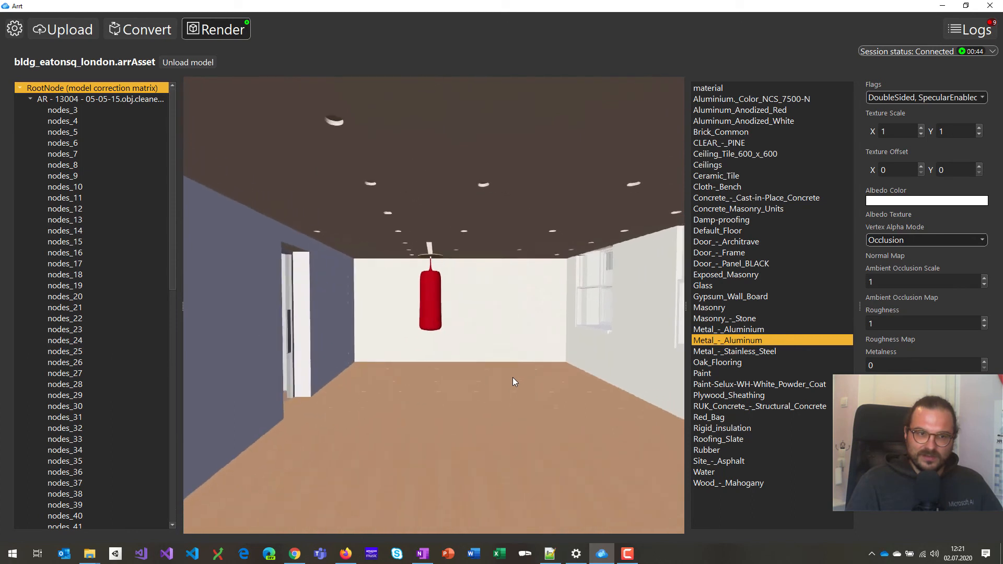
Select the red punching bag to show its Red_Bag material.
left_click(430, 311)
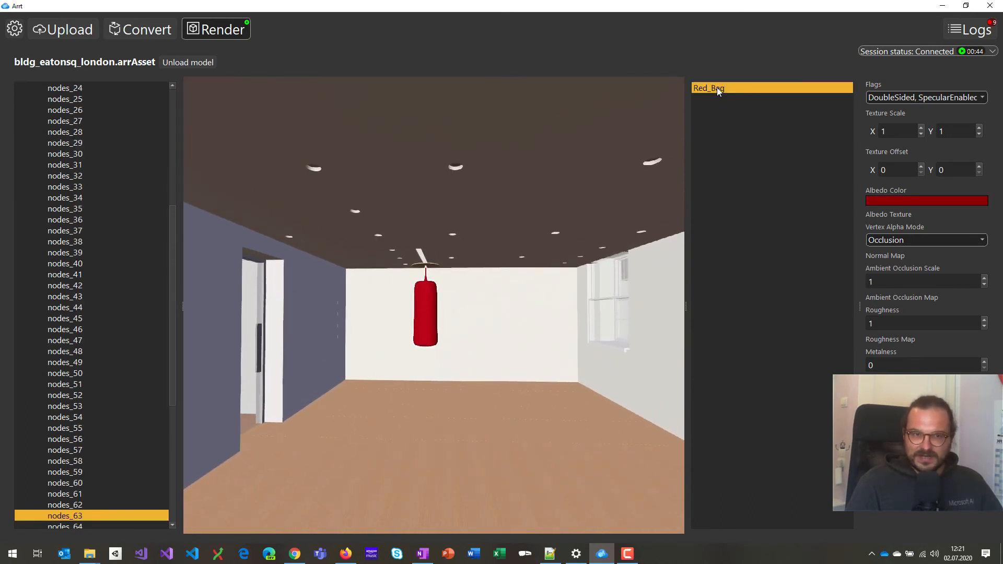
key("s")
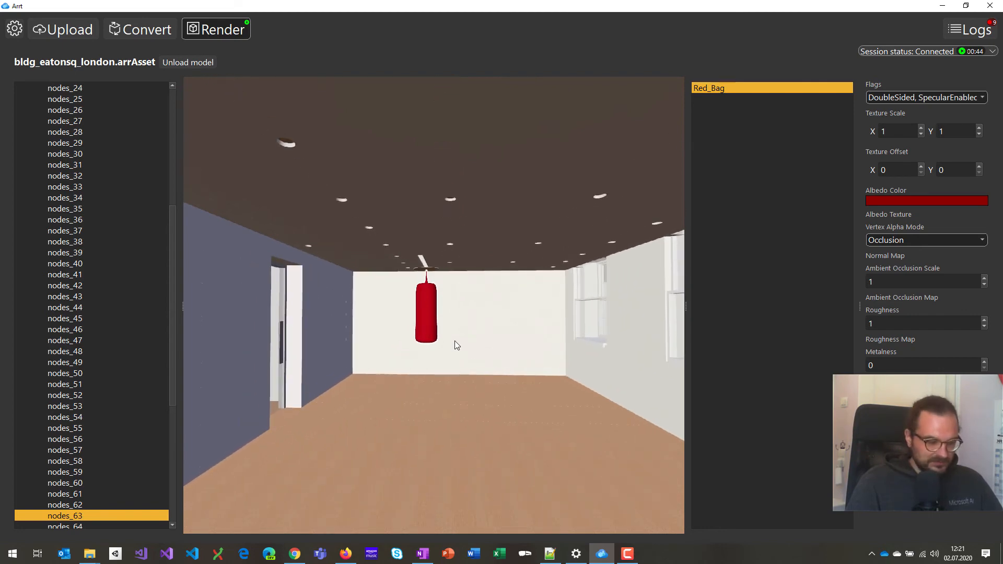
scroll(455, 341, "down", 5)
scroll(455, 341, "up", 5)
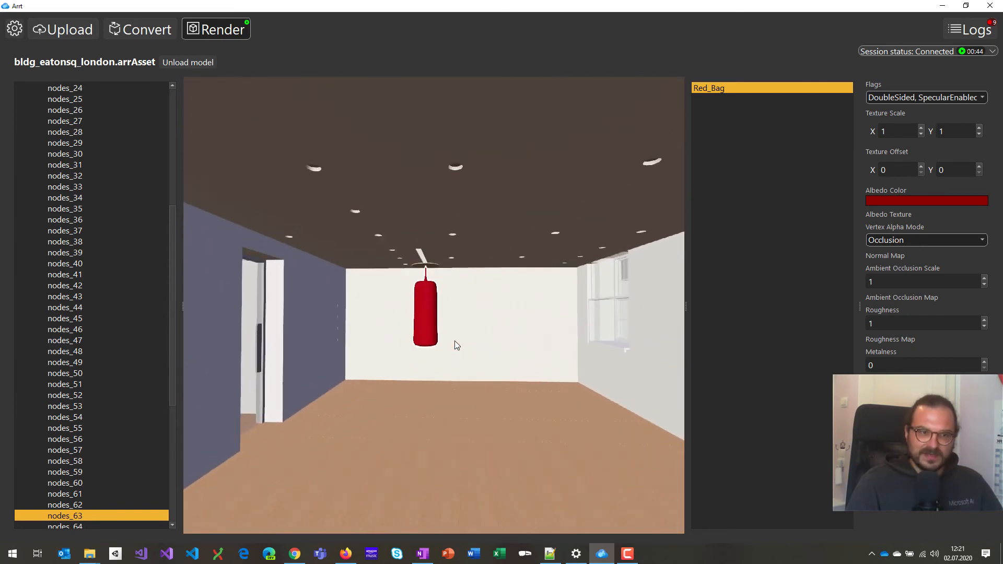
key("a")
key("d")
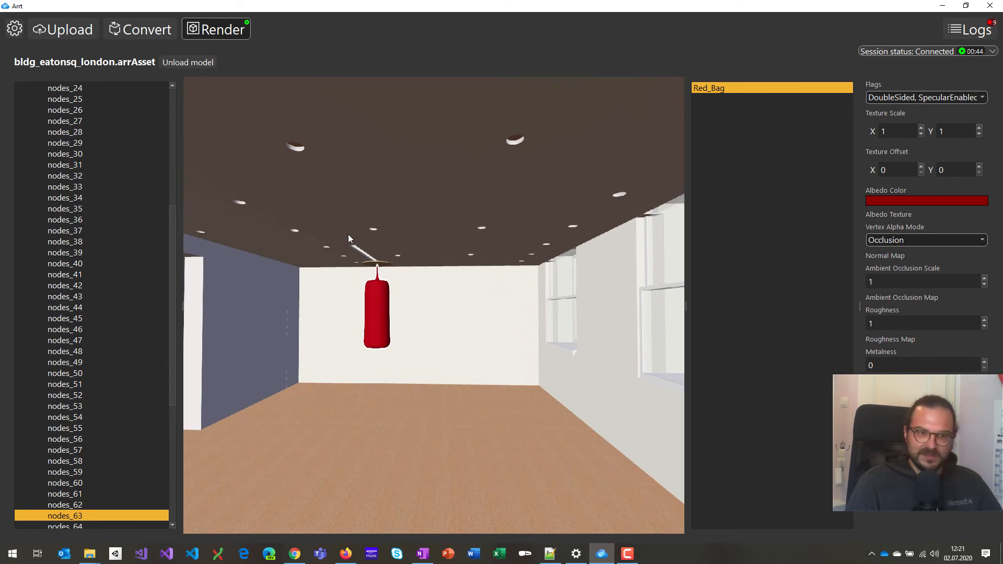
Frame the whole bag up close, check the stone wall behind, then reselect the bag.
key("a")
key("w")
key("w")
key("s")
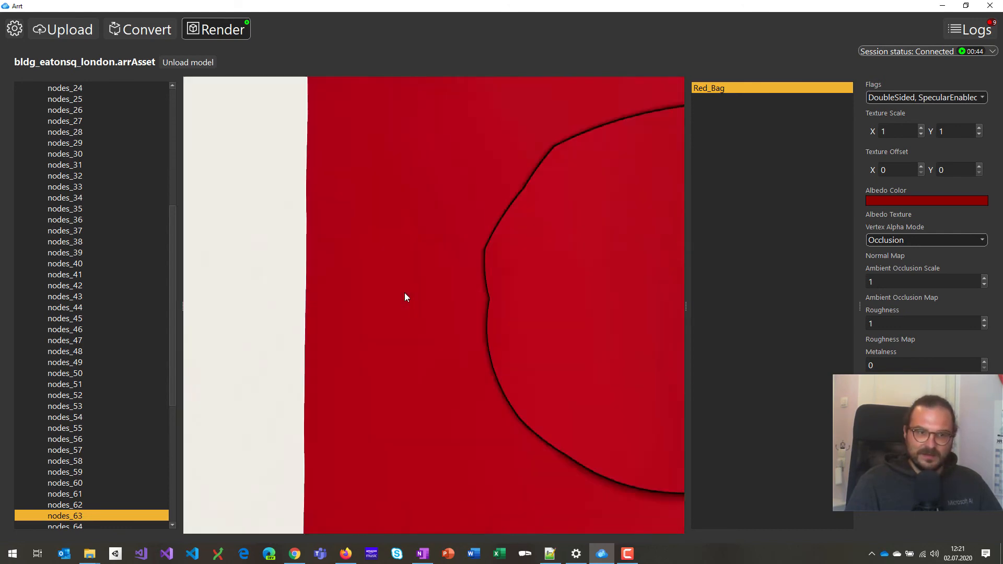
key("d")
key("s")
left_click_drag(405, 293, 339, 313)
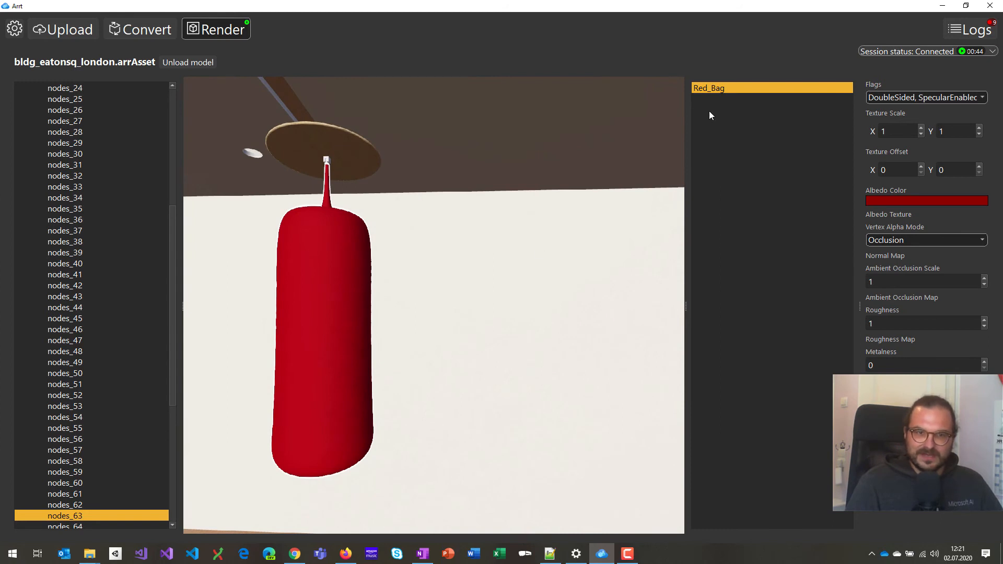
left_click(436, 345)
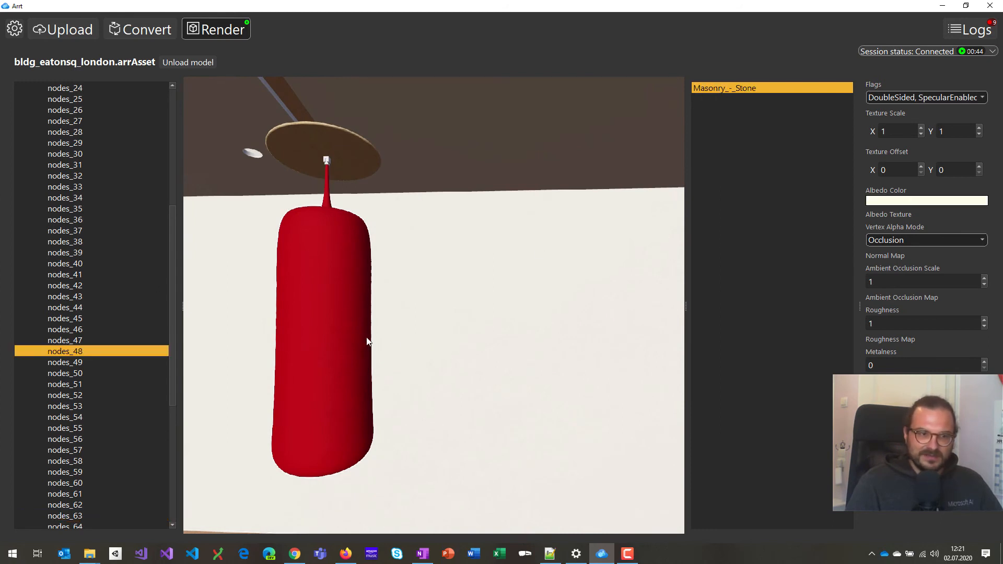
left_click(340, 330)
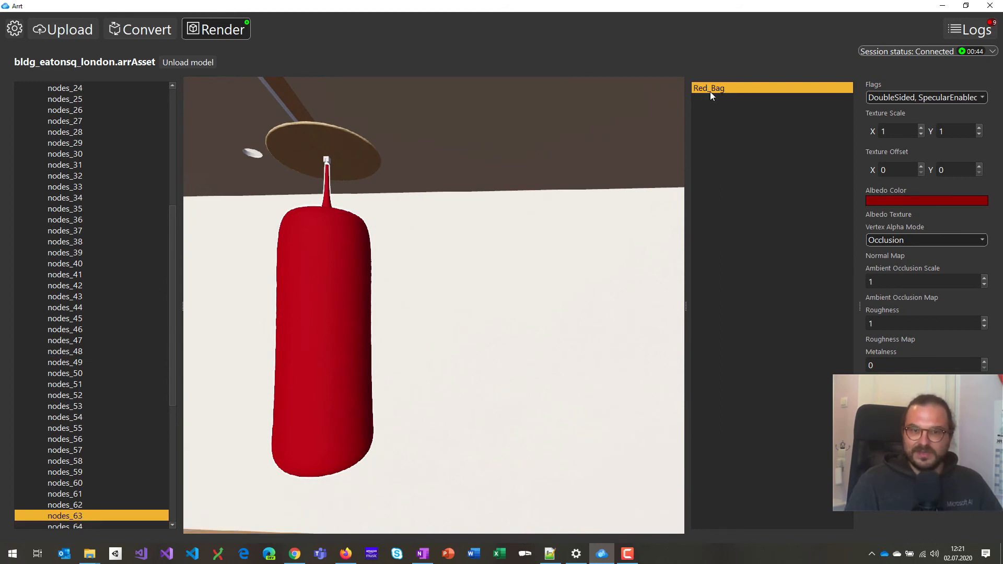
Change Red_Bag's albedo colour to purple and set its metalness to 0.82.
left_click(913, 203)
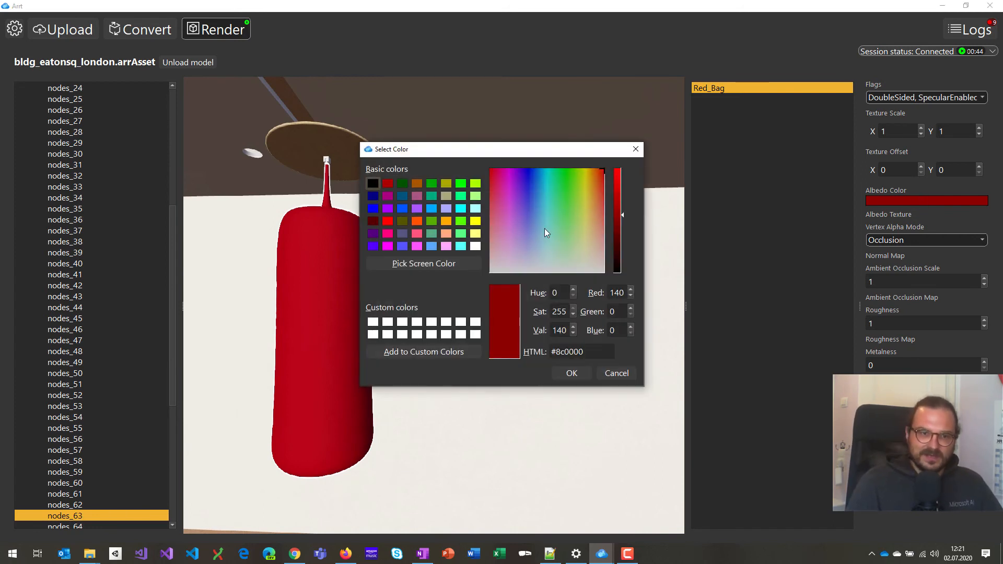
left_click_drag(544, 228, 511, 186)
left_click(572, 373)
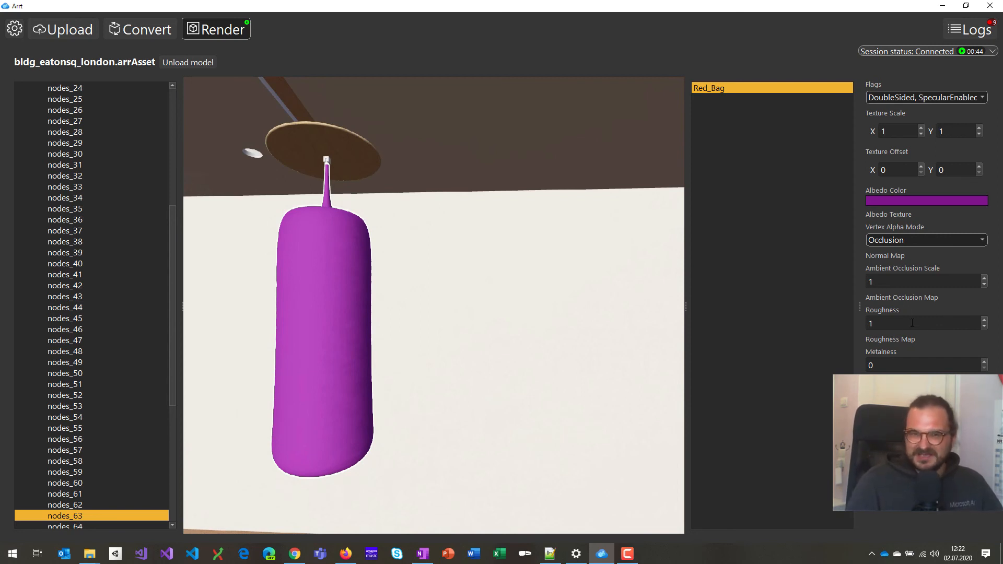
left_click(894, 362)
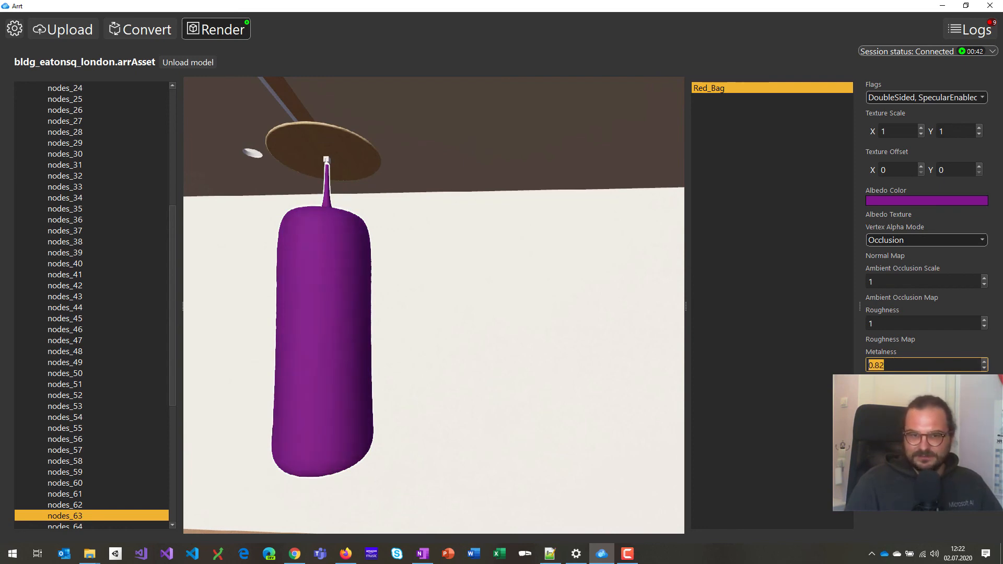
Set Red_Bag roughness to 0.2 and view the glossy purple bag from several angles.
left_click(896, 325)
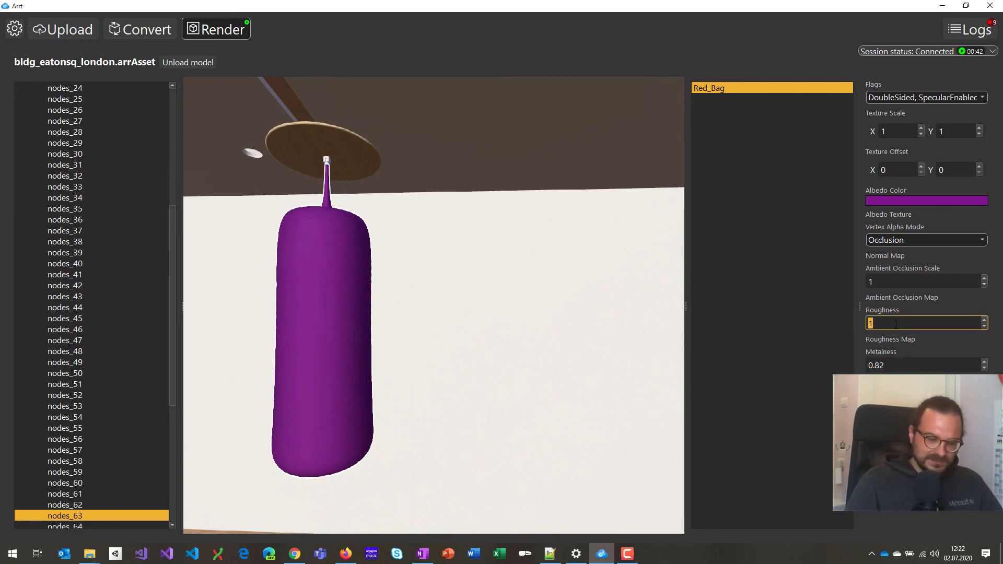
type("0")
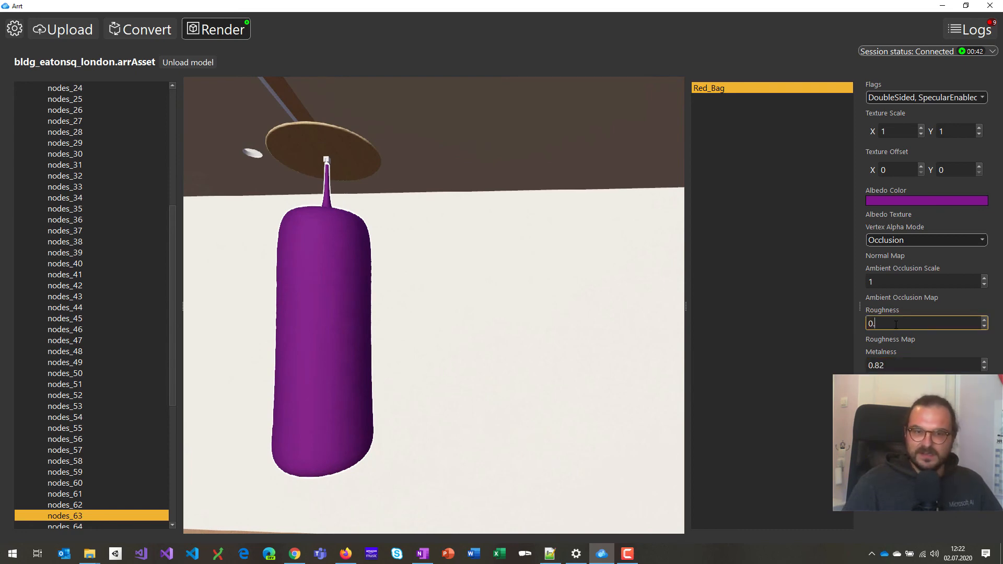
type(".2")
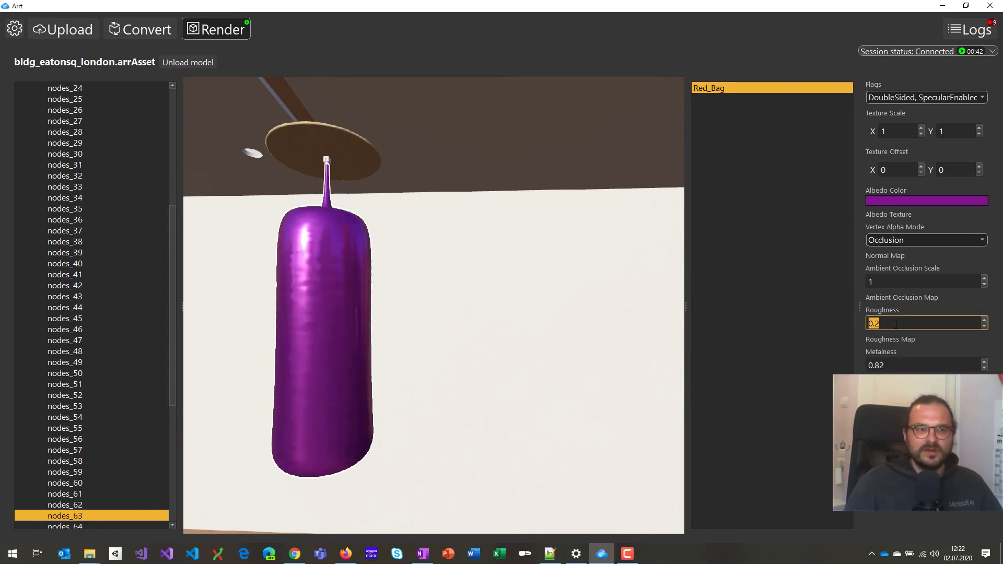
left_click_drag(658, 304, 393, 306)
key("s")
key("w")
key("s")
key("w")
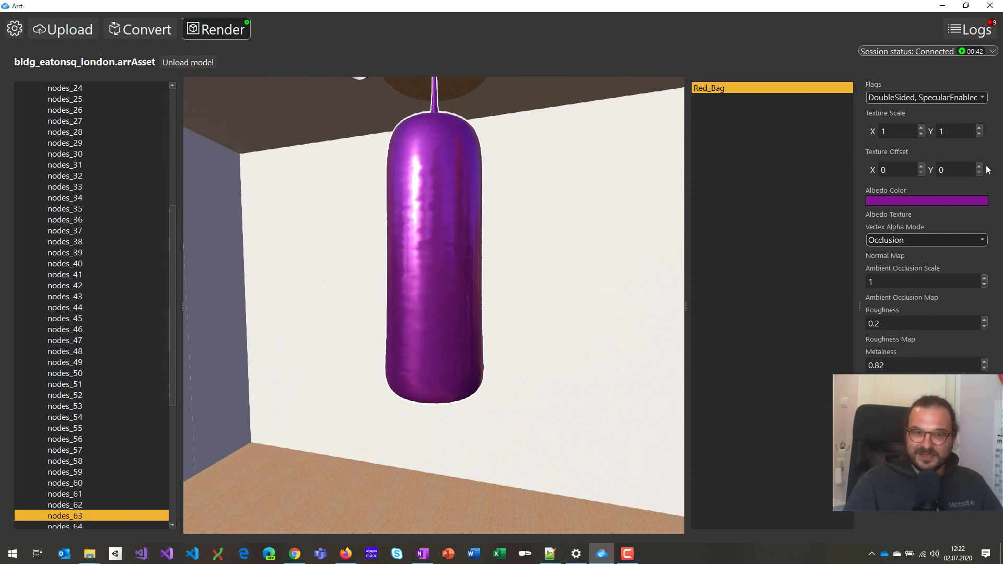
left_click(931, 97)
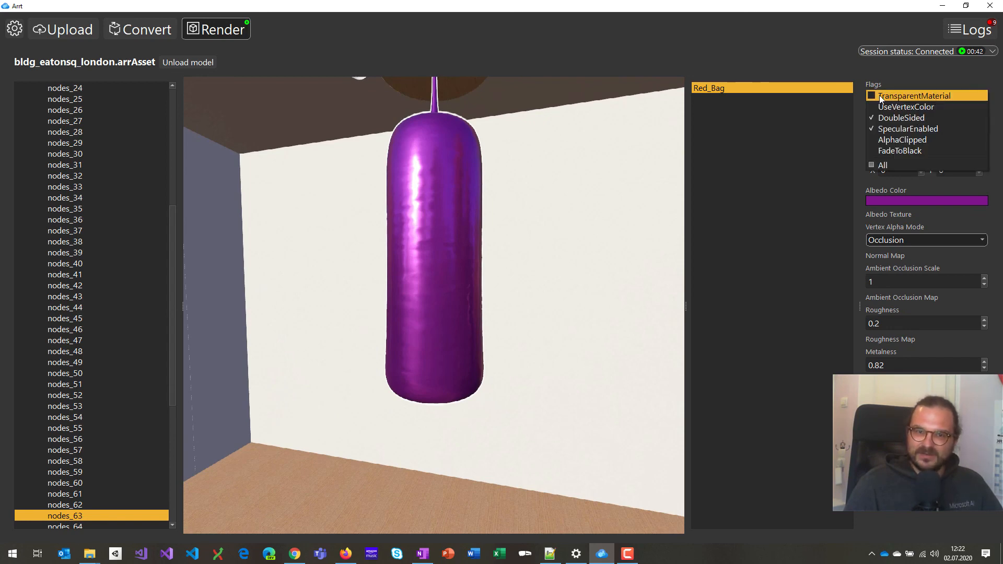
left_click(925, 76)
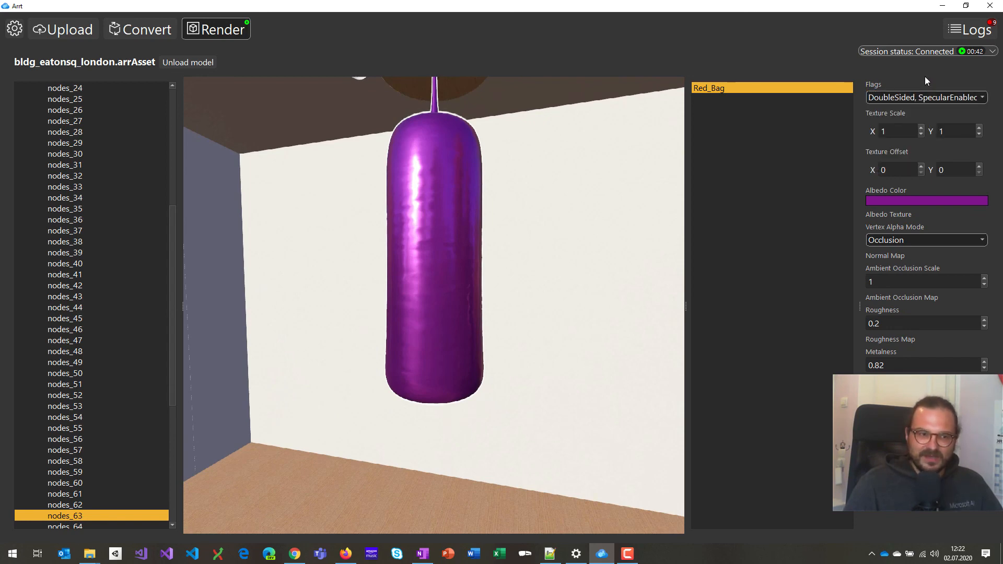
left_click_drag(443, 248, 446, 222)
key("s")
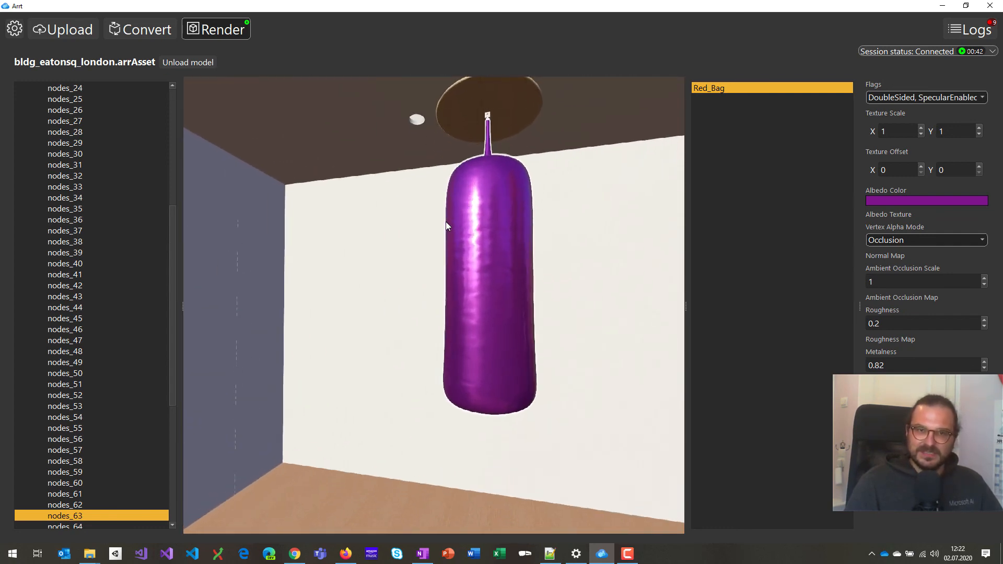